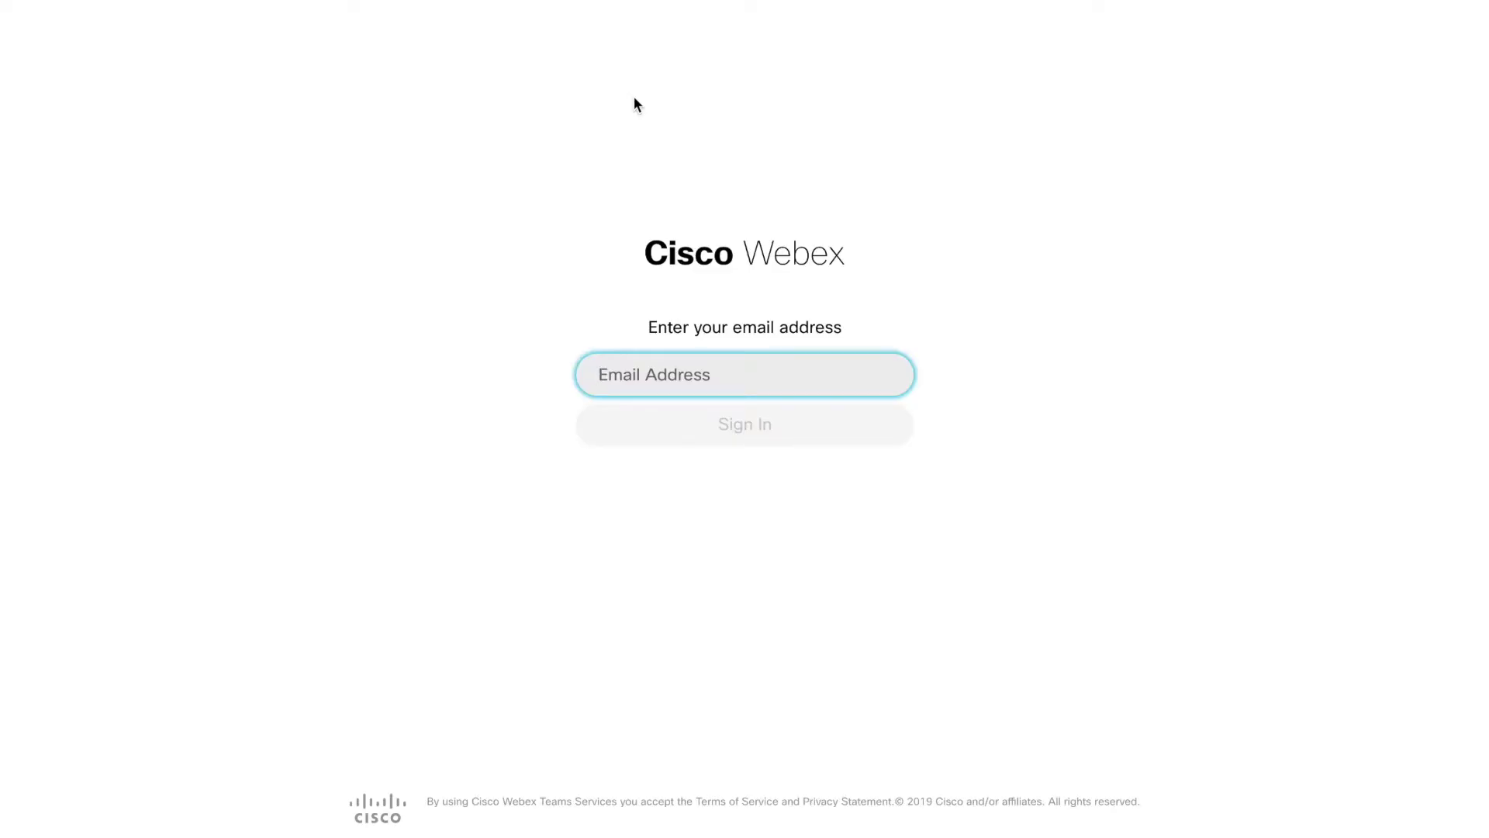
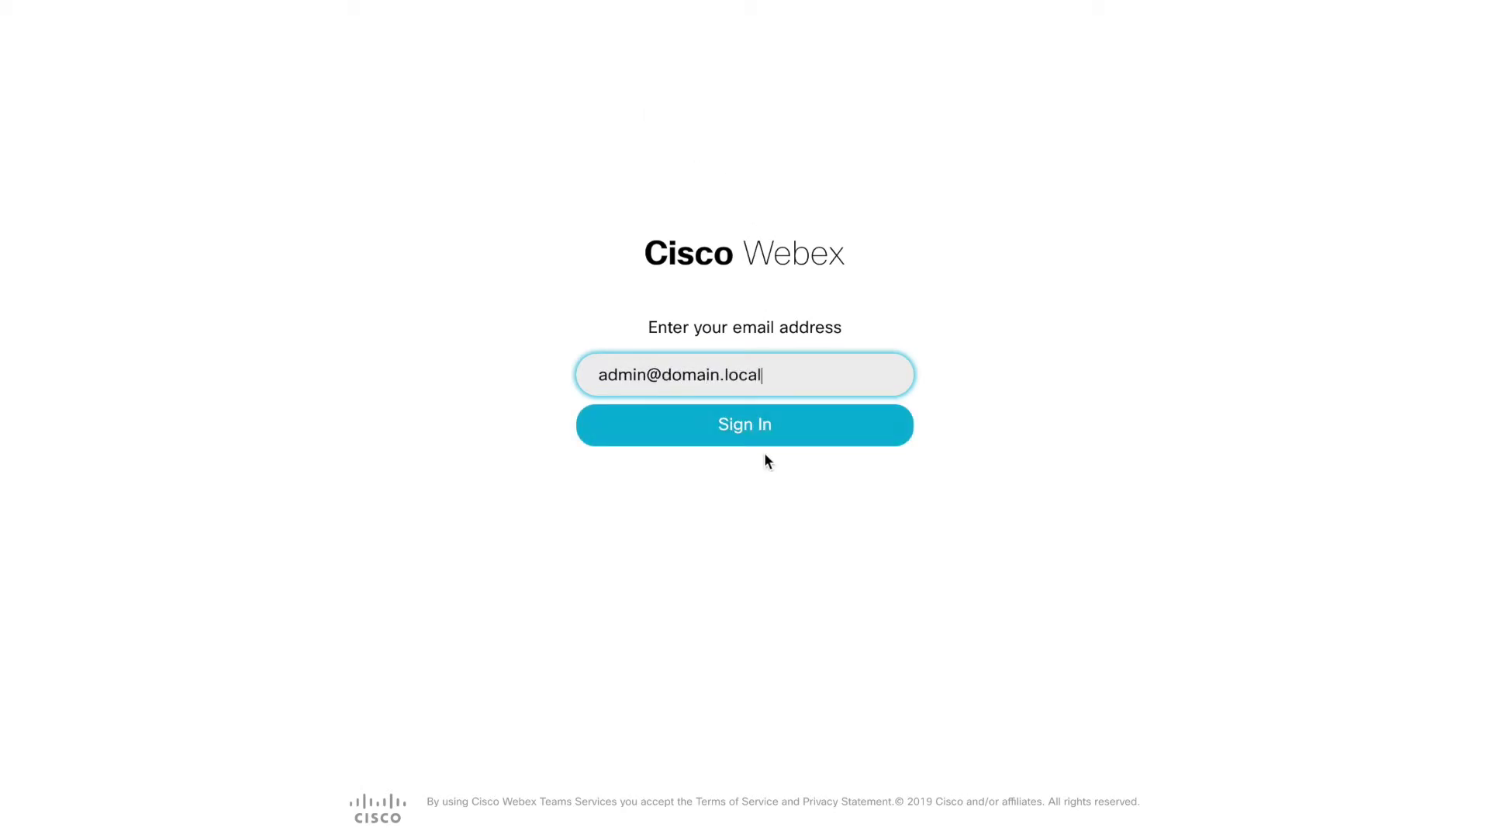
Step: Sign in to Control Hub with the administrator email and password
left_click(753, 430)
key("ctrl+v")
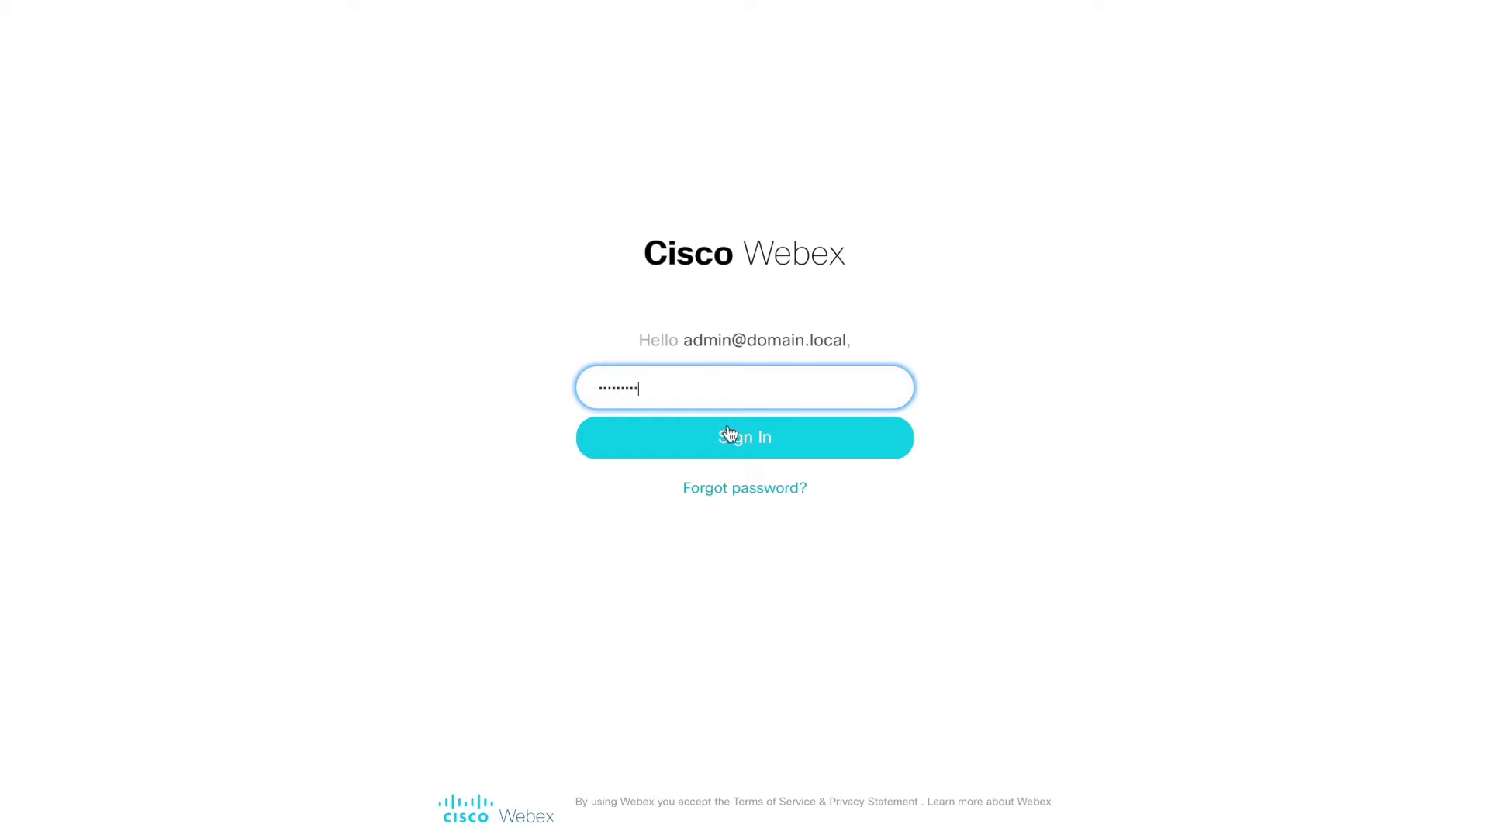
left_click(738, 446)
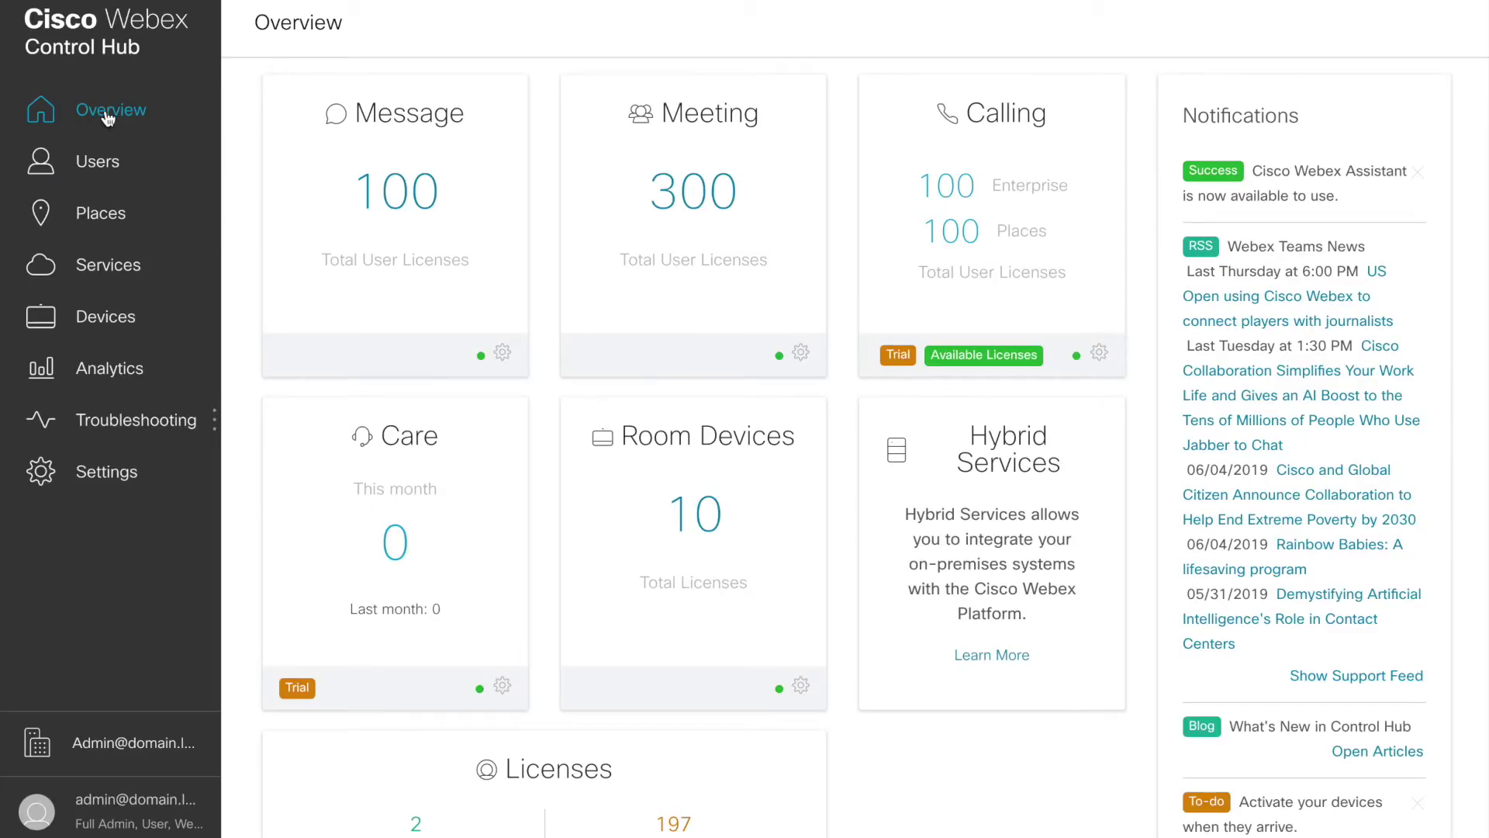
Step: Go to the Services page and scroll down to the inactive Hybrid Calendar services
left_click(99, 271)
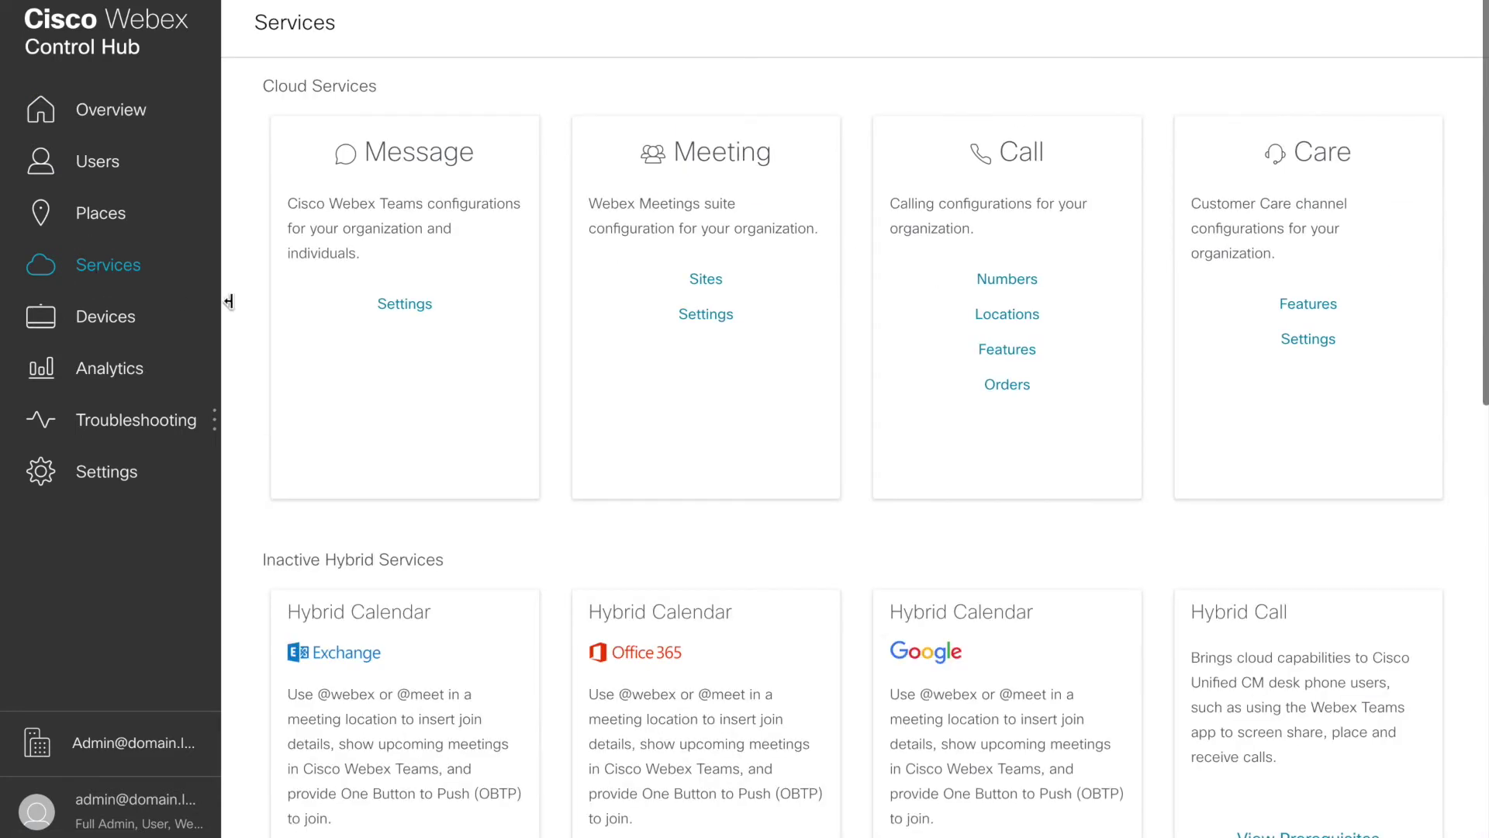
scroll(637, 346, "down", 3)
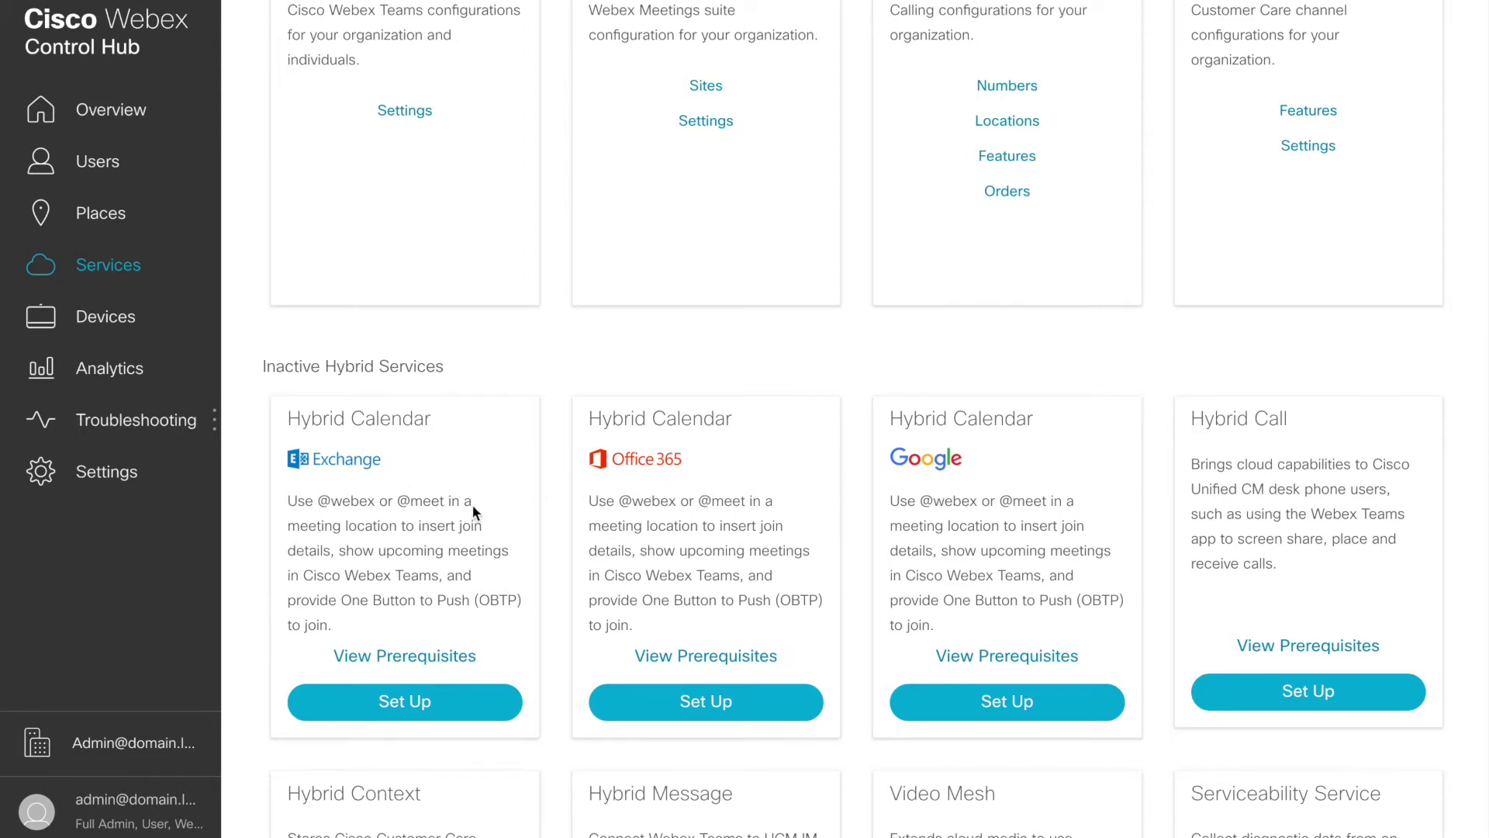
scroll(658, 517, "down", 1)
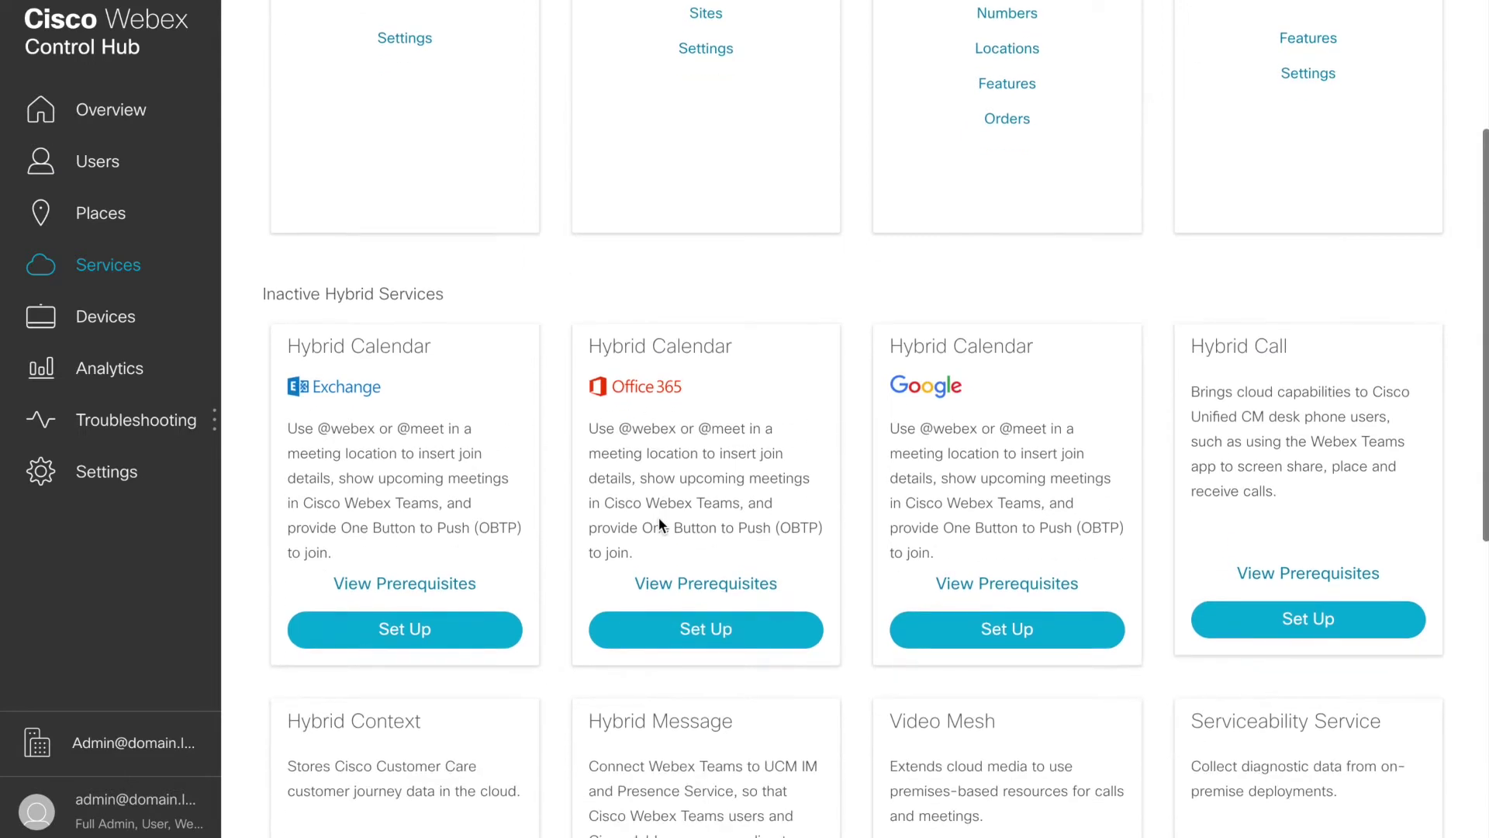
Step: Review the Office 365 Hybrid Calendar prerequisites, then start its Set Up
left_click(689, 583)
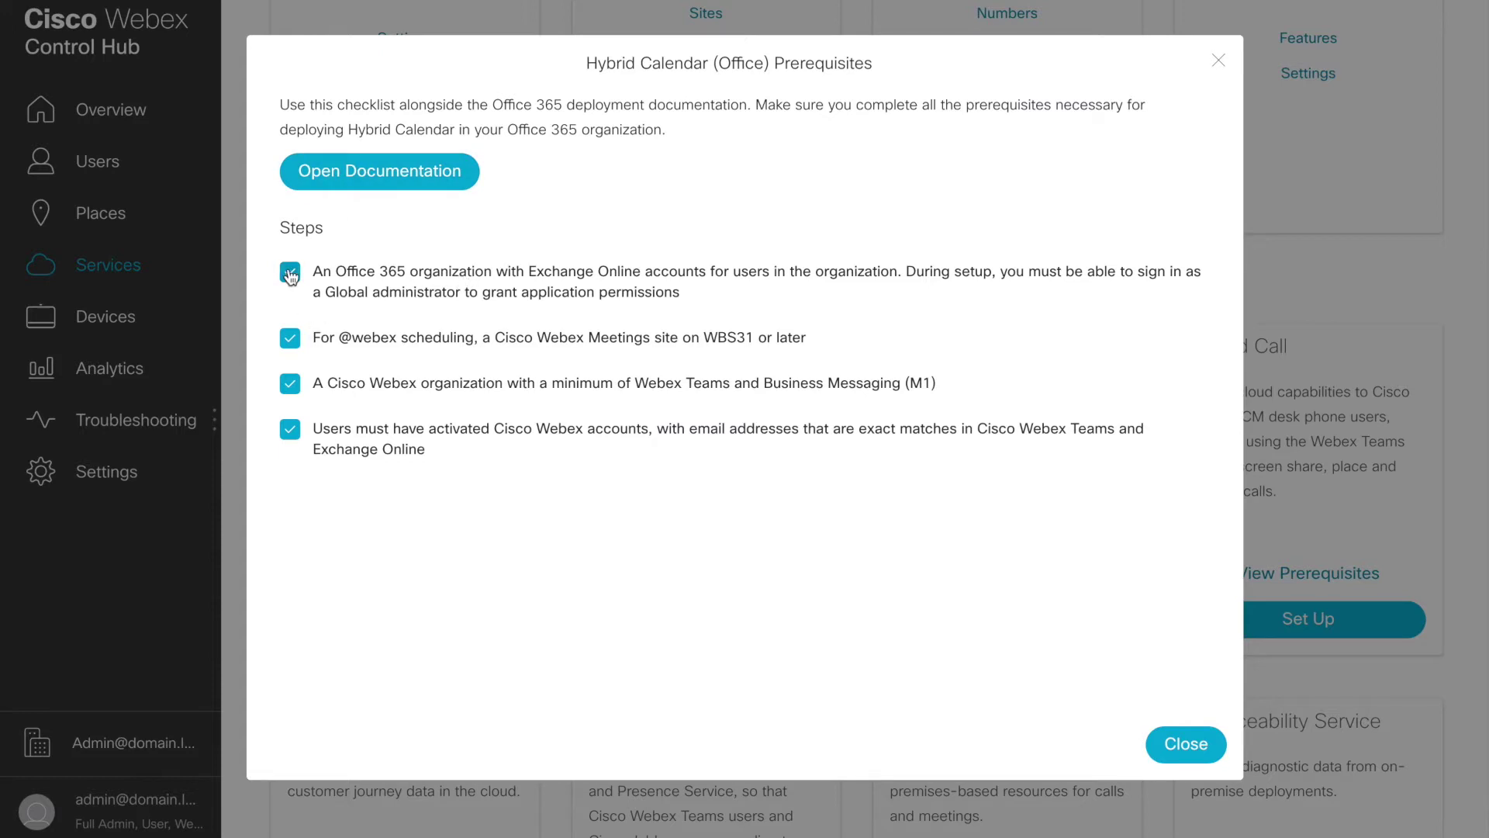
left_click(1183, 743)
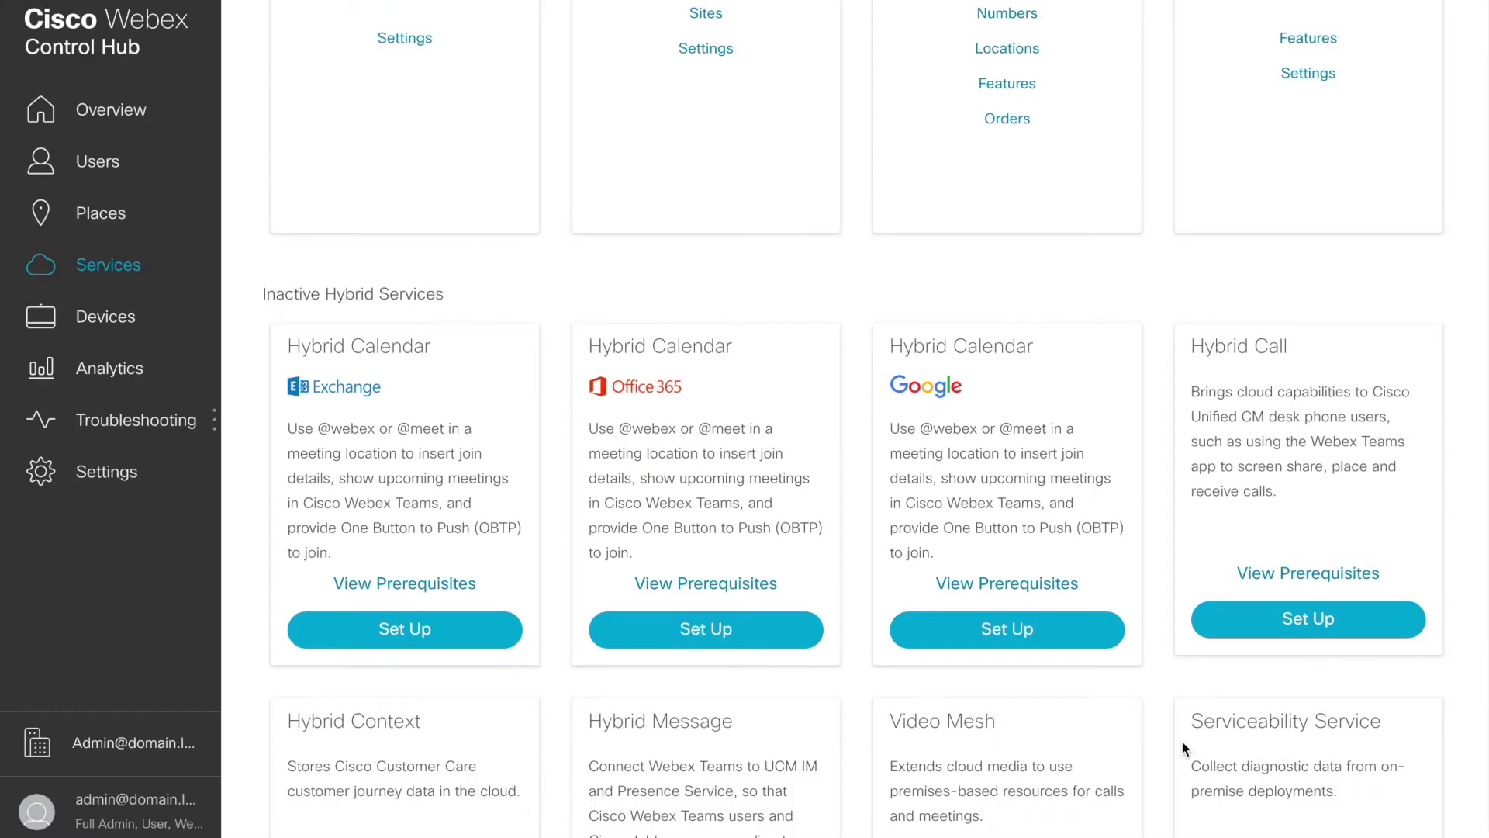
left_click(702, 636)
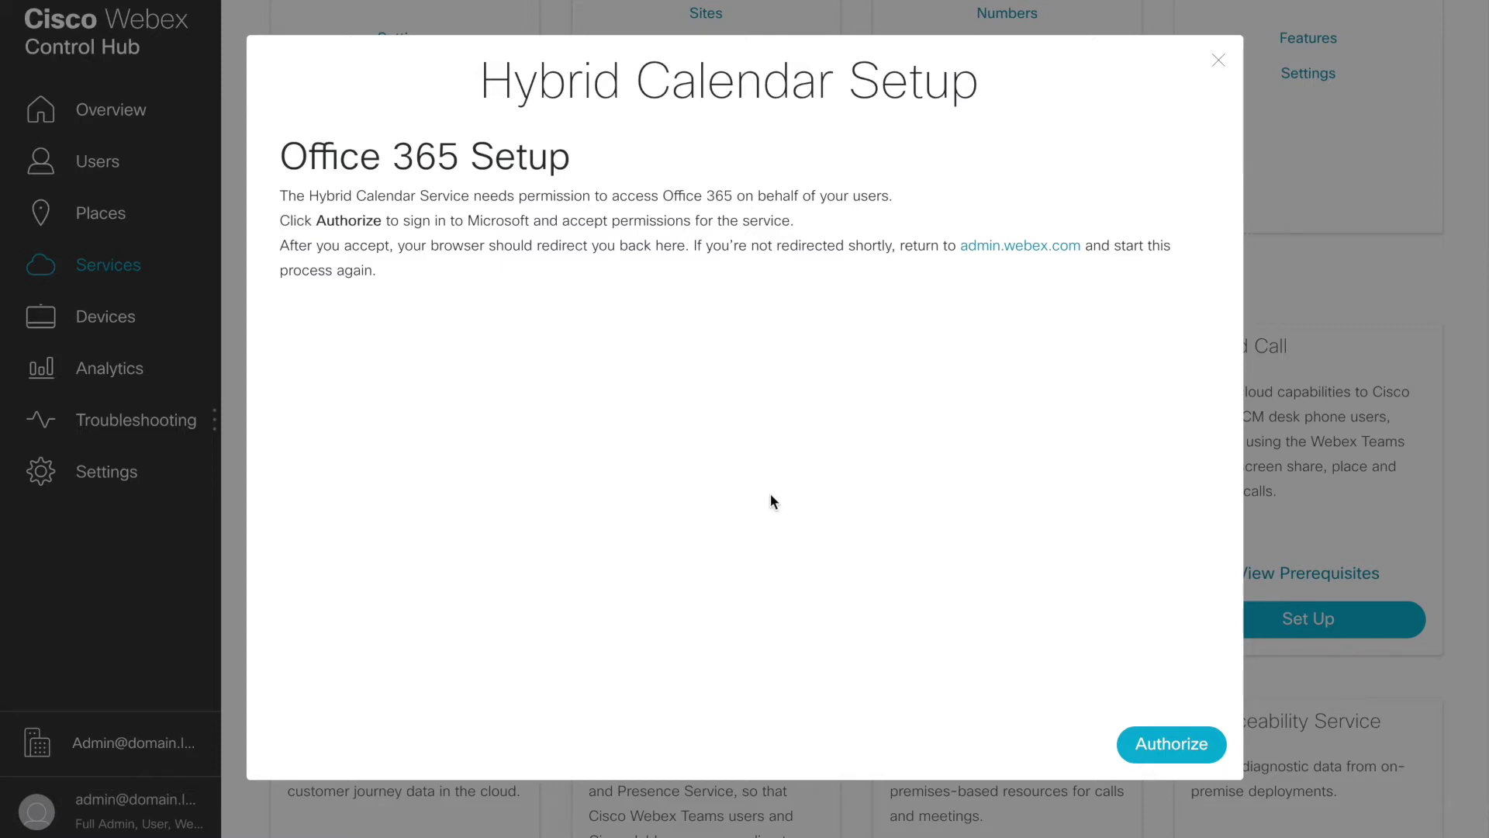
Step: Authorize Office 365 as the admin account and accept Webex Teams Calendar Service permissions
left_click(1182, 743)
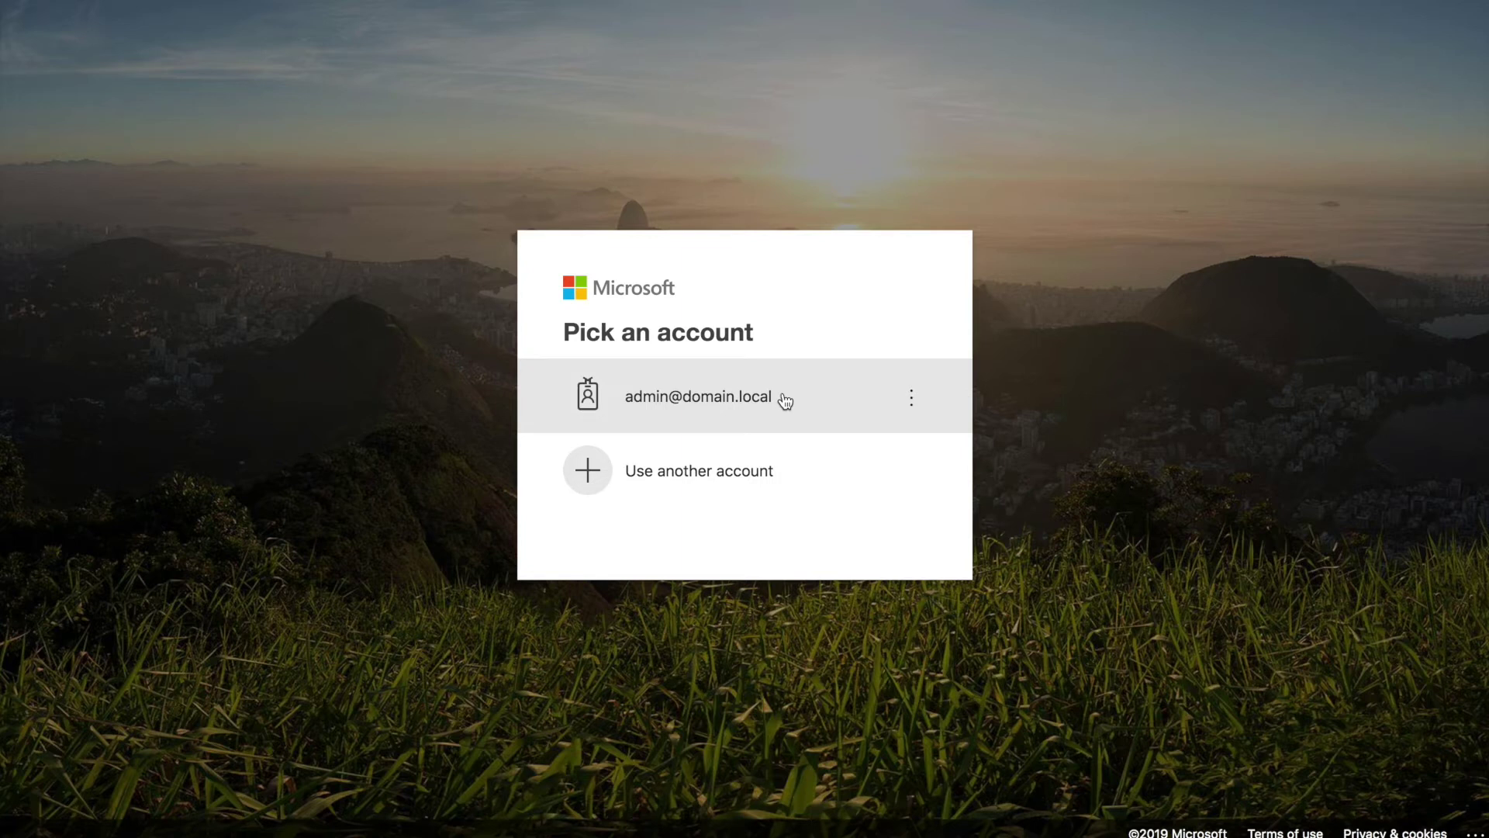
left_click(783, 401)
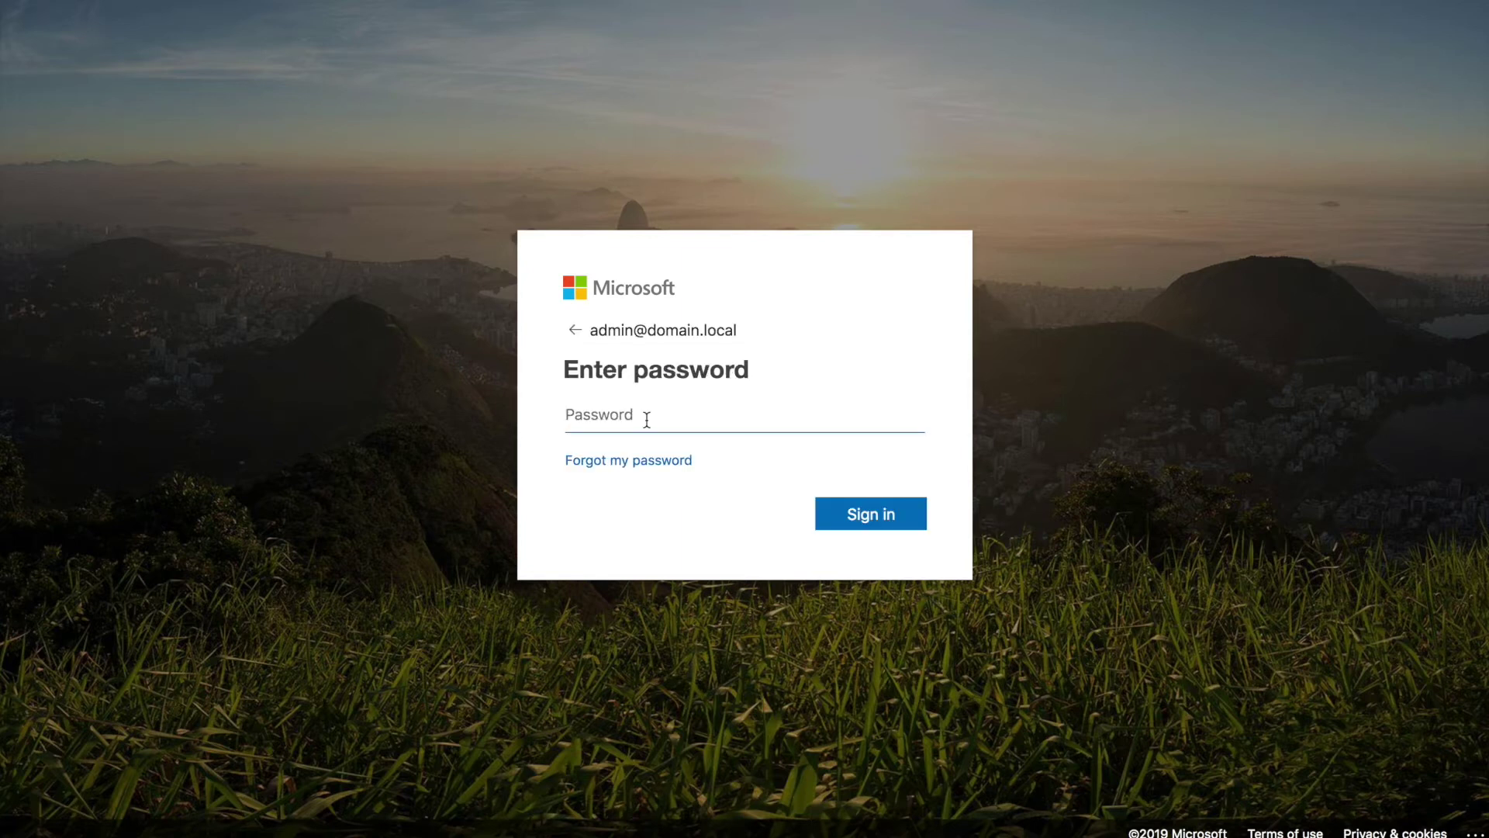
type("•••••••••")
left_click(873, 516)
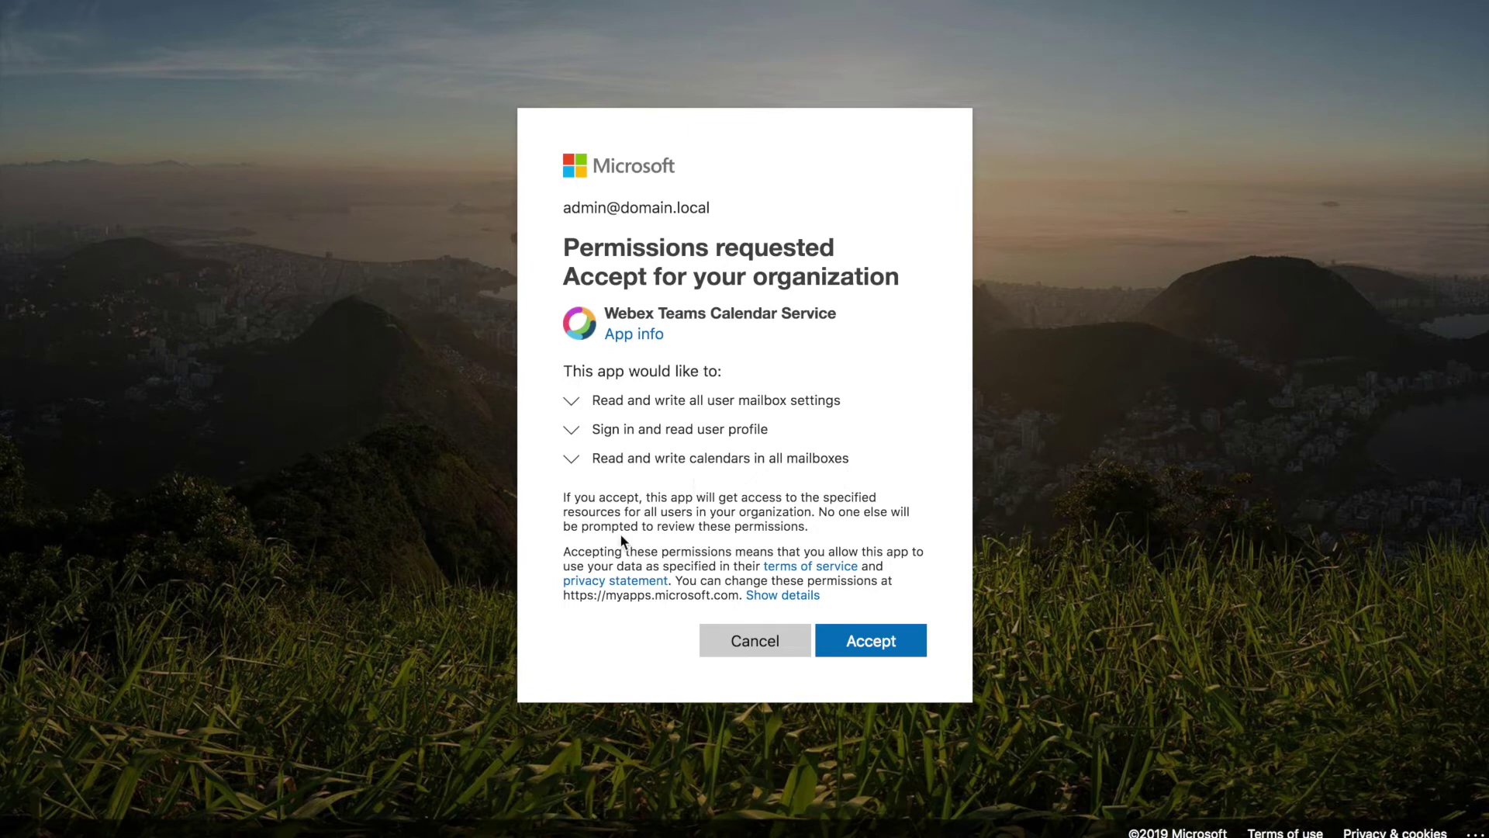
left_click(877, 645)
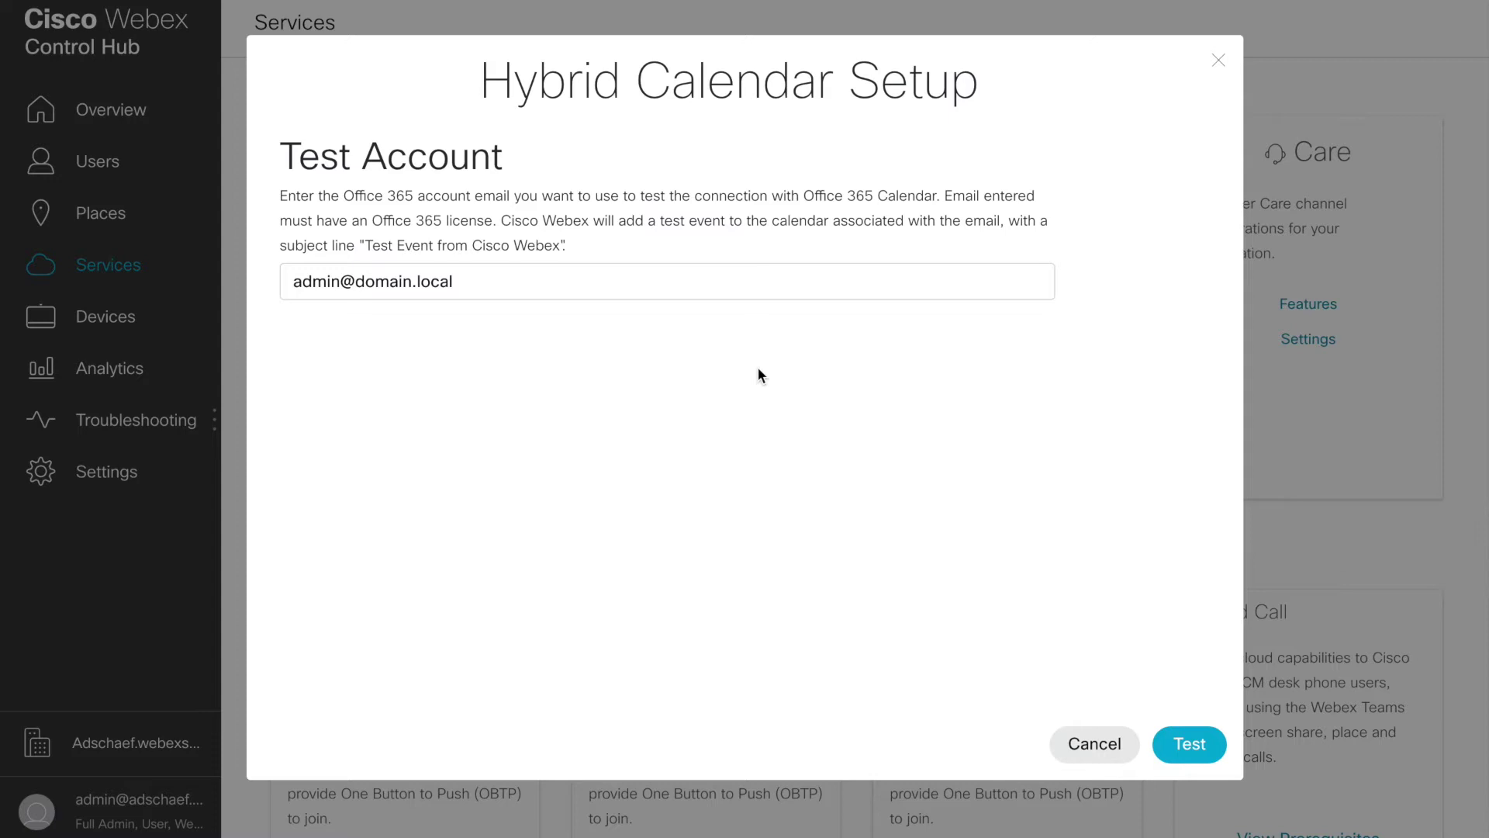
Step: Test the calendar connection with the admin account and review the Setup Complete page
left_click(1195, 747)
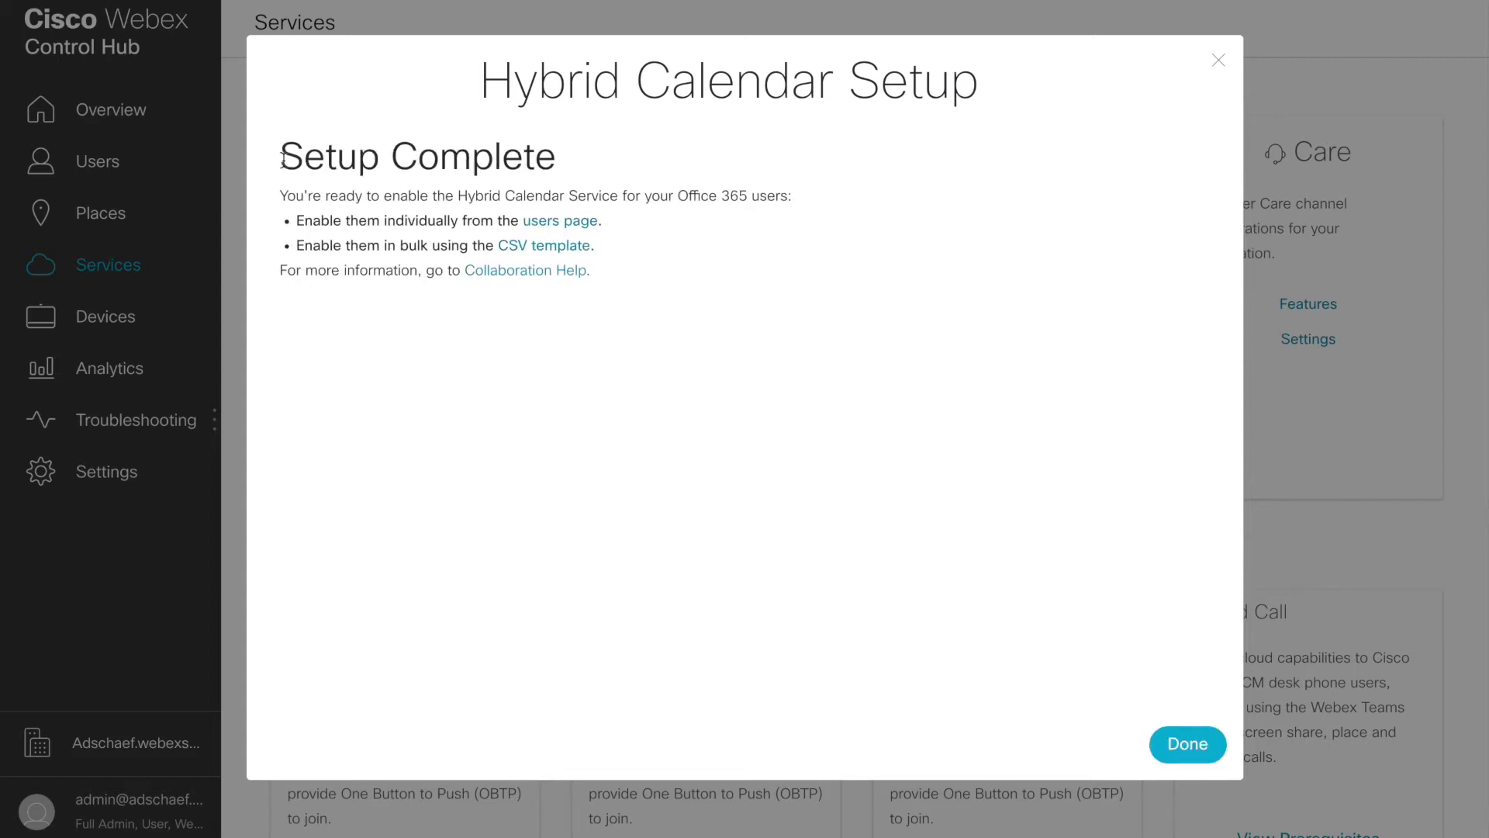
left_click_drag(282, 159, 585, 167)
left_click(585, 156)
left_click_drag(303, 224, 627, 227)
left_click(684, 226)
Step: Check the first user's Calendar Service shows Activated for Exchange/Office 365, then close the panel
left_click(557, 222)
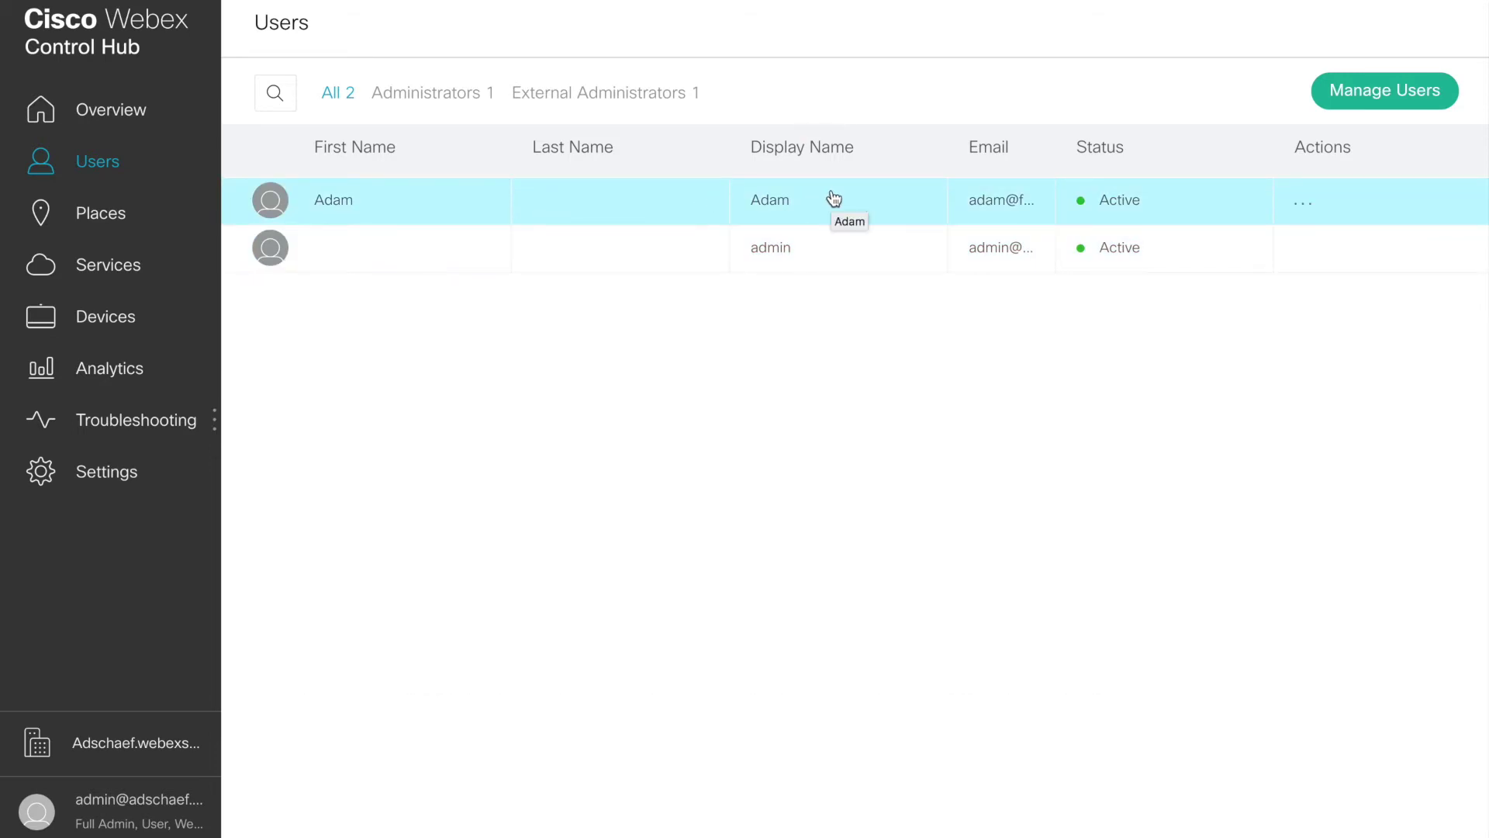
left_click(652, 204)
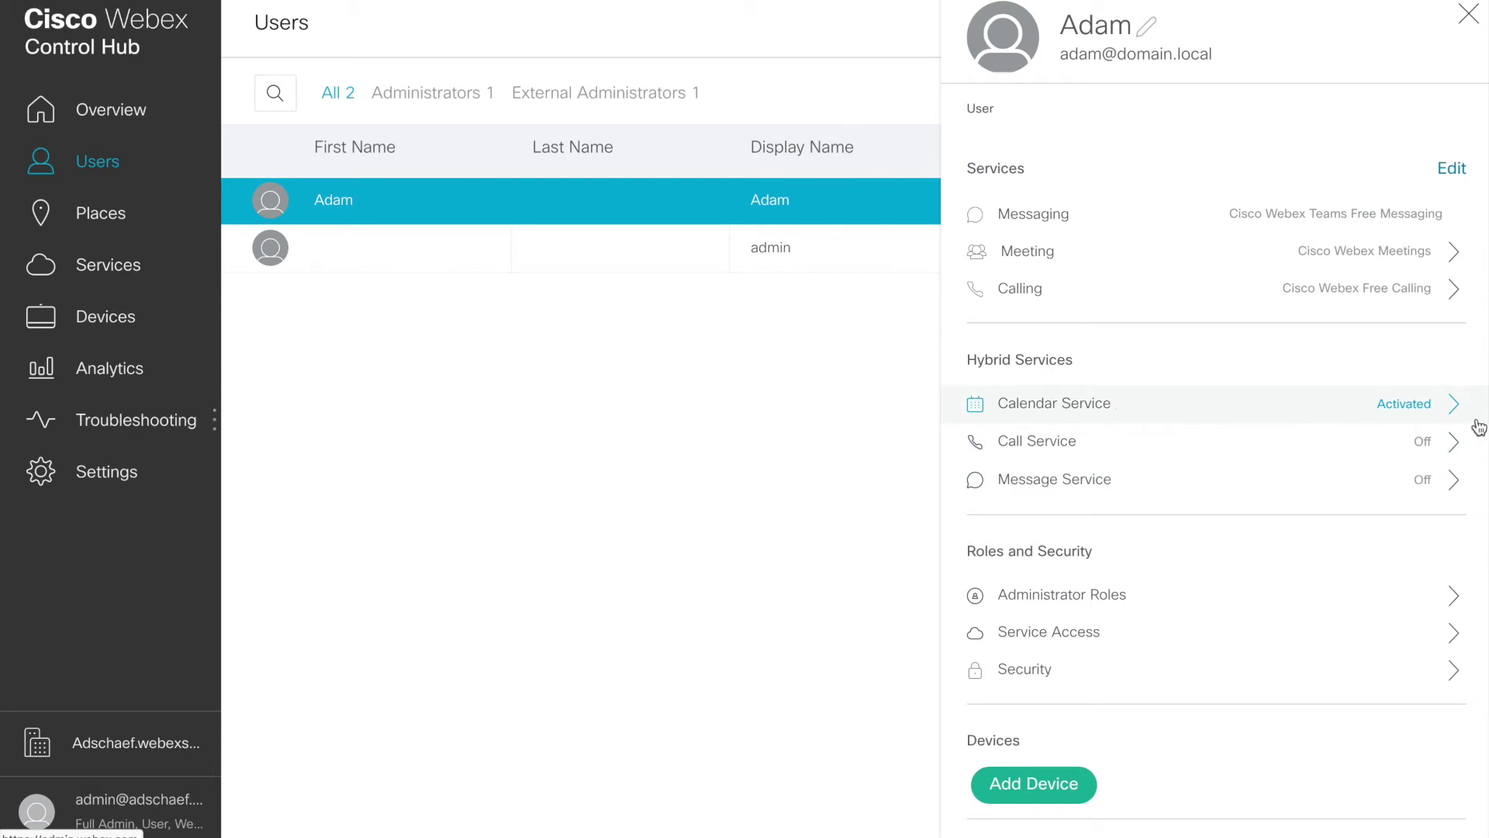
left_click(1413, 402)
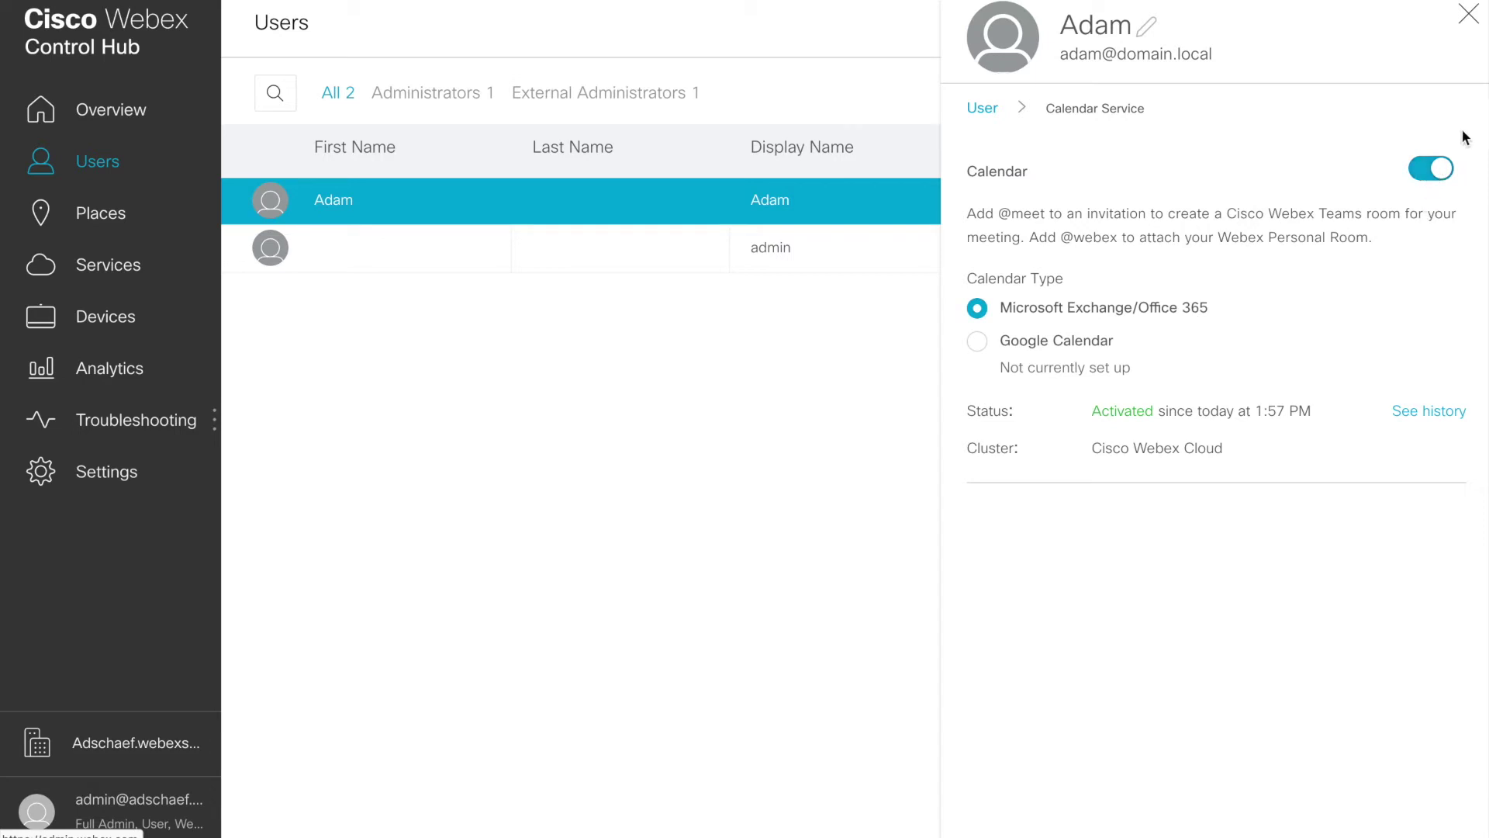
left_click(1469, 22)
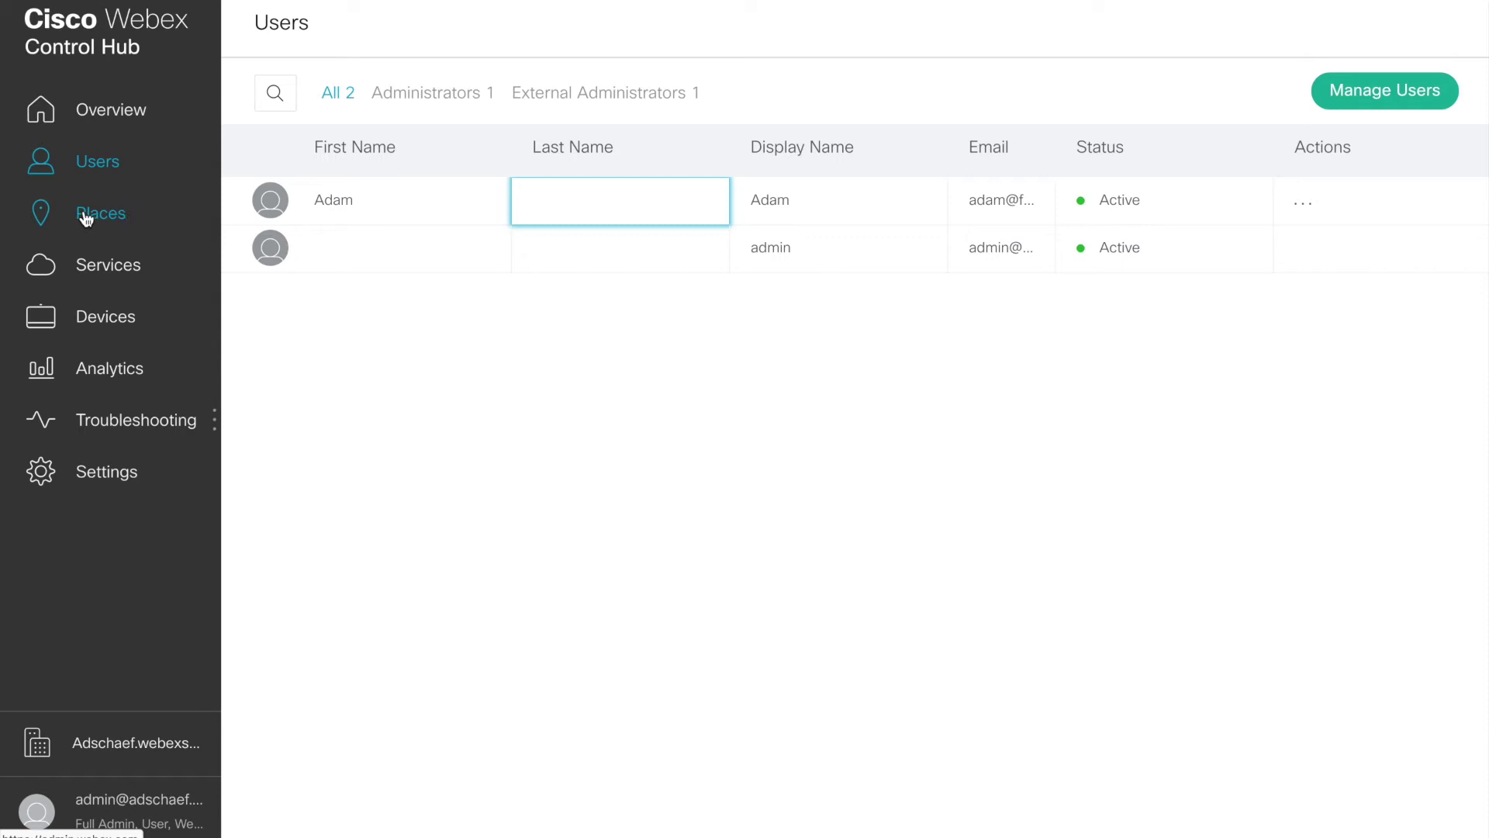
Step: From Places, add a new place past the licence warning and name it 'Main Office'
left_click(101, 214)
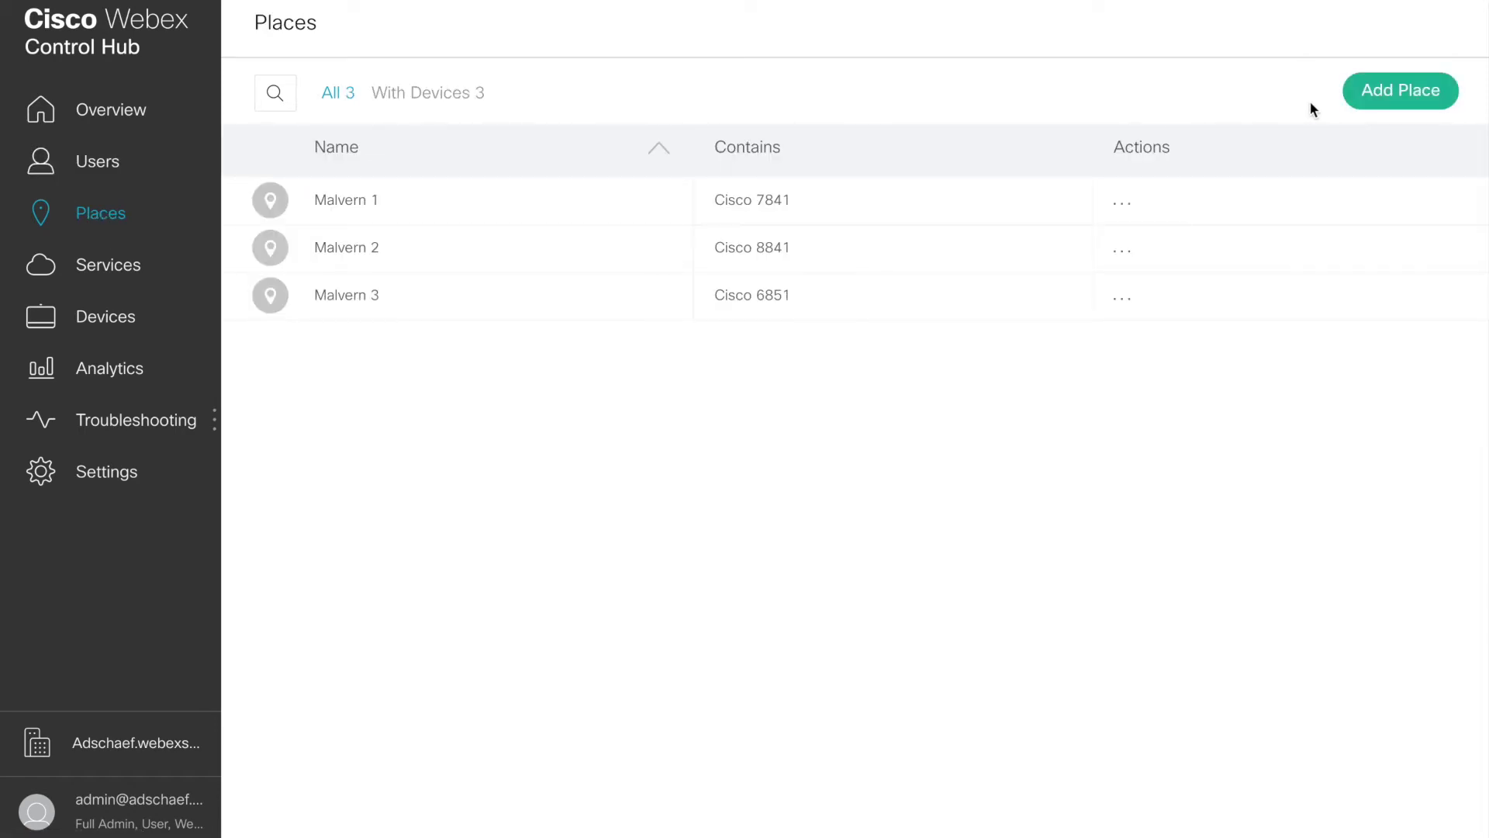
left_click(1400, 93)
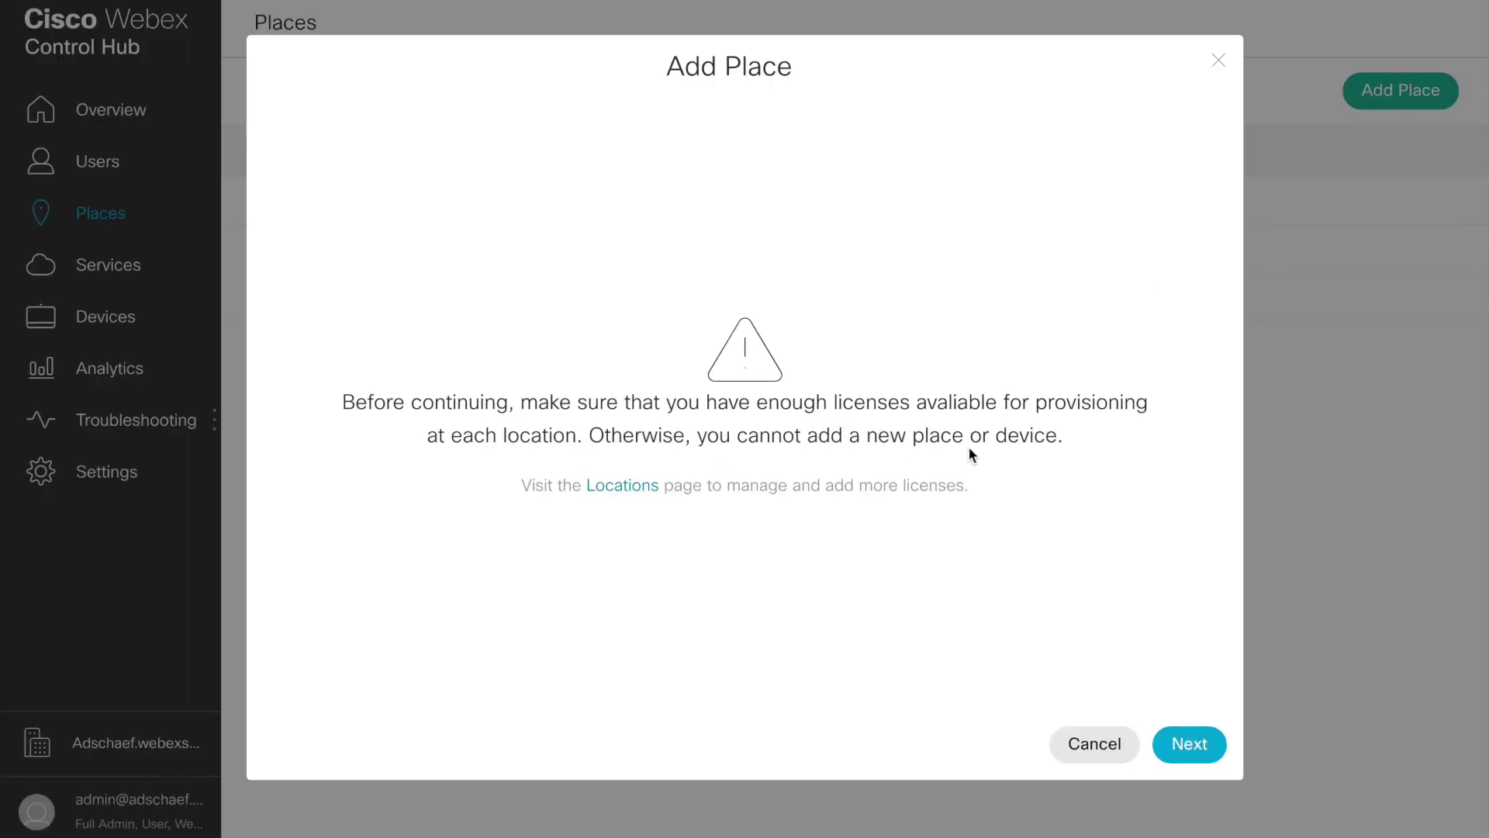
left_click(1190, 744)
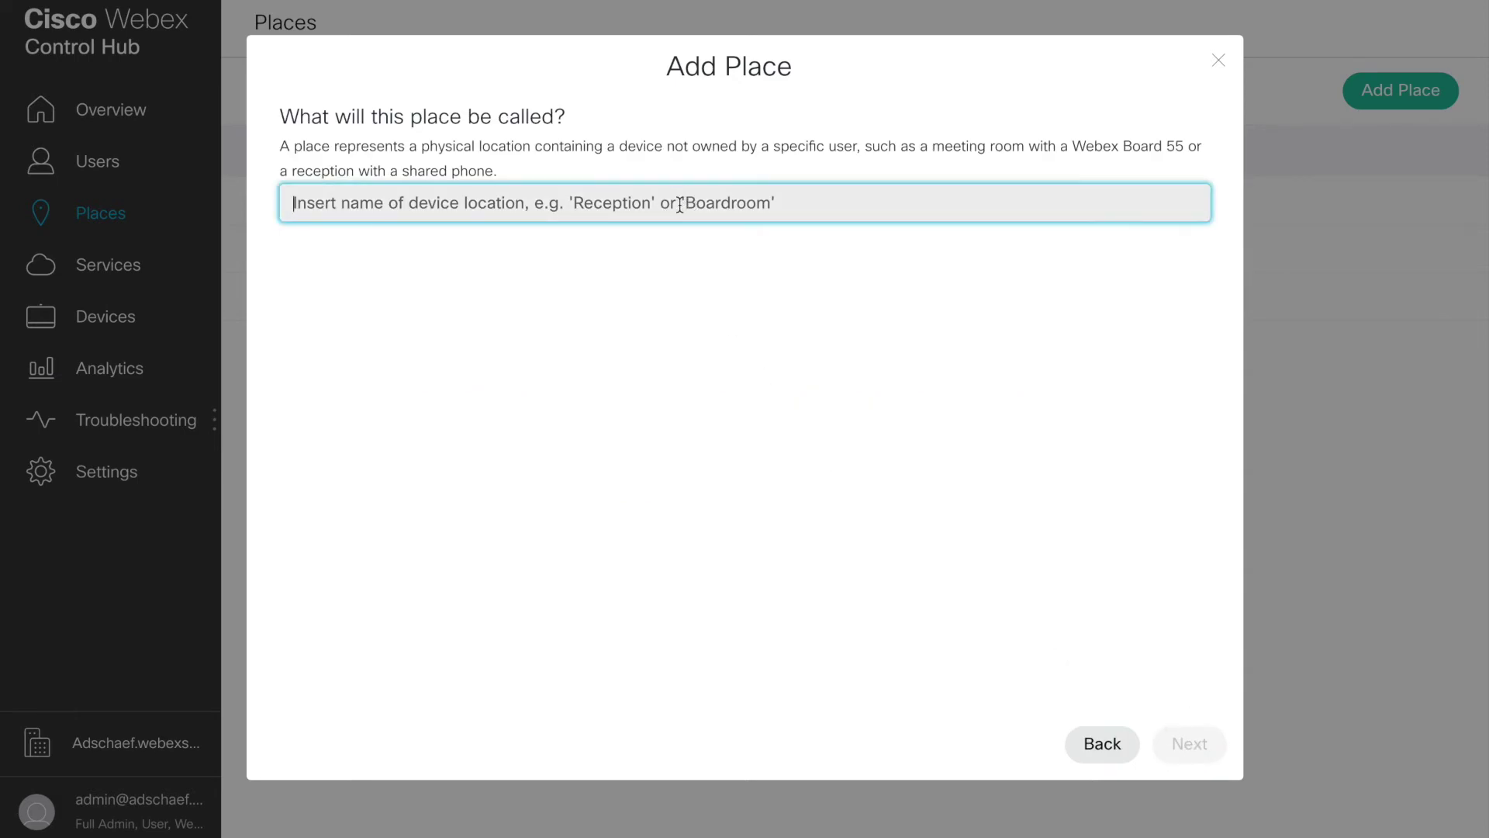
type("mai")
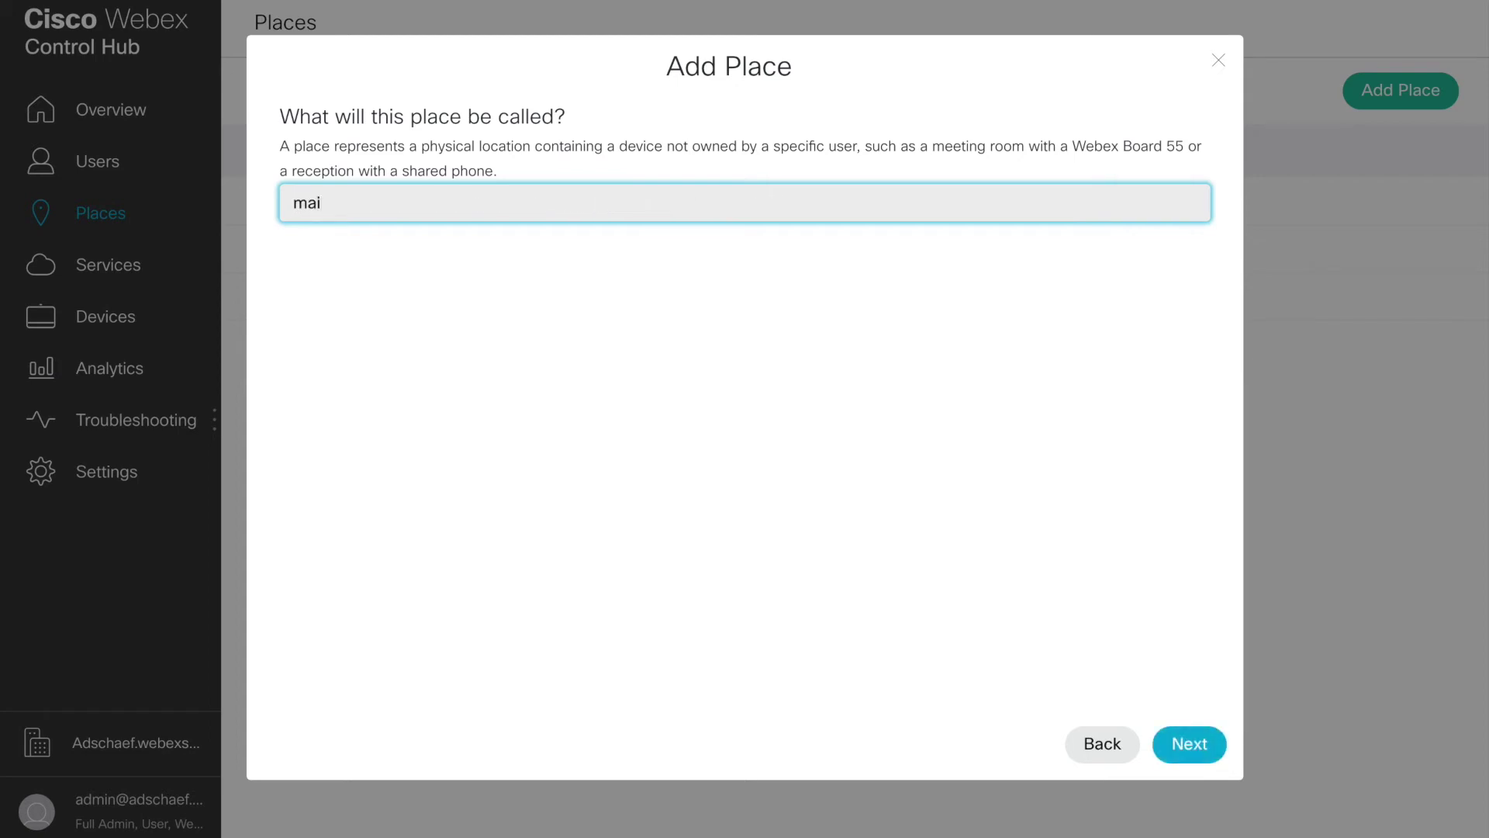
type("n_office")
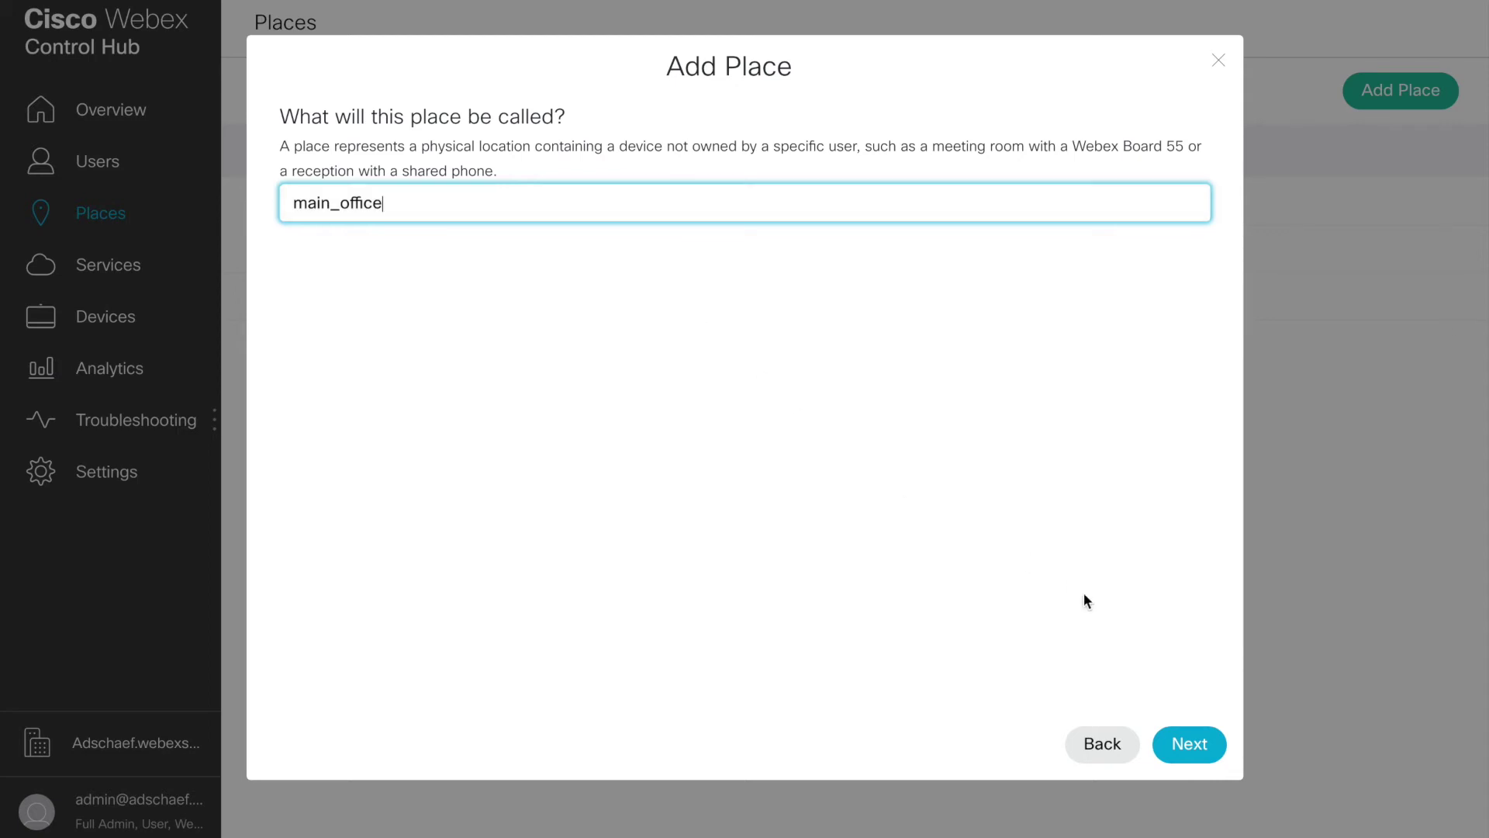
key("ctrl+a")
type("Main Office")
left_click(1191, 746)
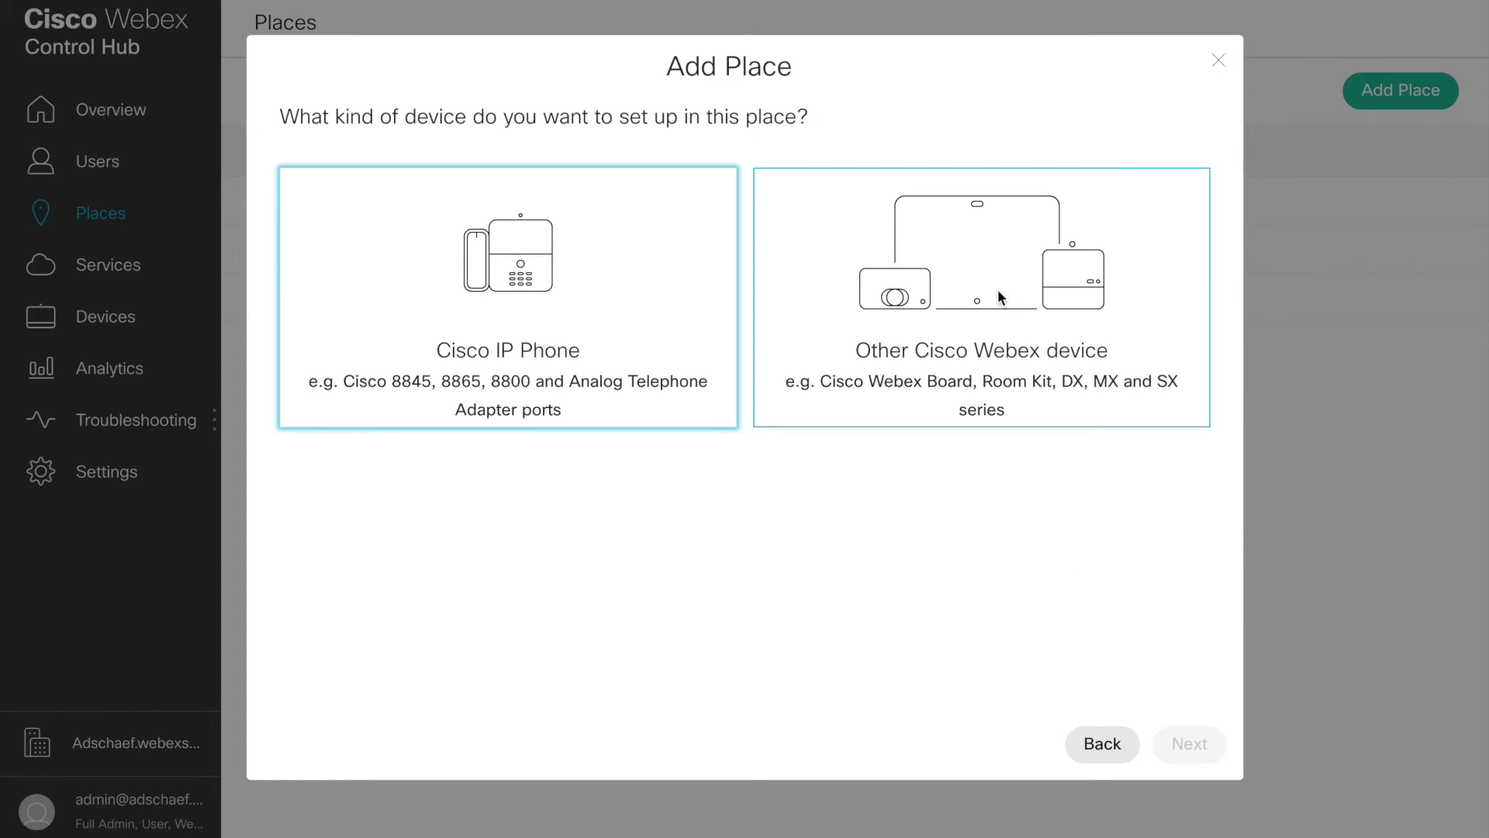
Step: Choose Other Cisco Webex device for Main Office and turn on the Calendar service
left_click(997, 289)
left_click(1190, 748)
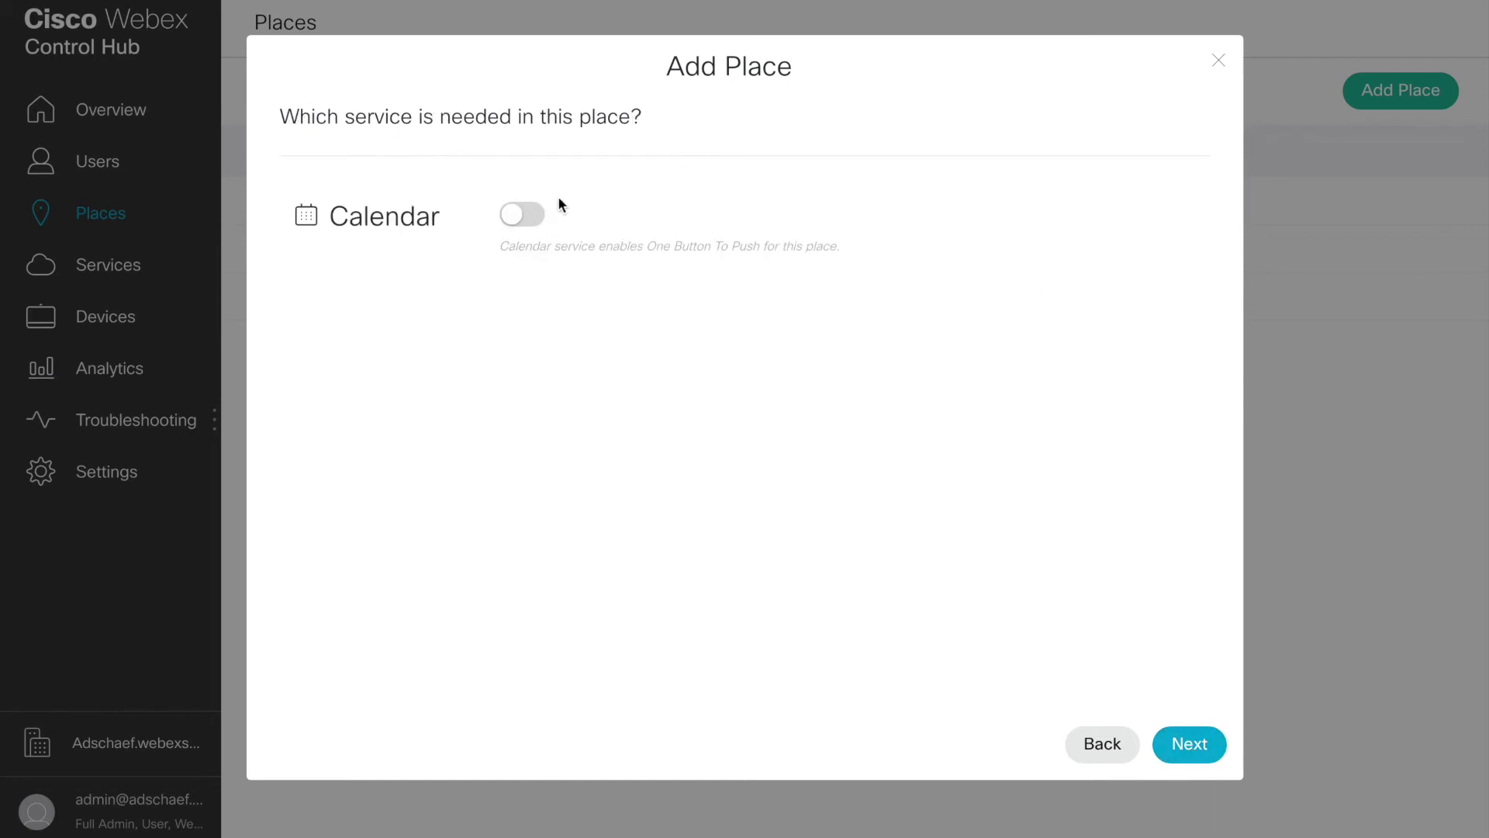
left_click(520, 219)
left_click(1198, 744)
Step: Enter the Main Office calendar mailbox address and submit it to get the activation code
left_click(456, 217)
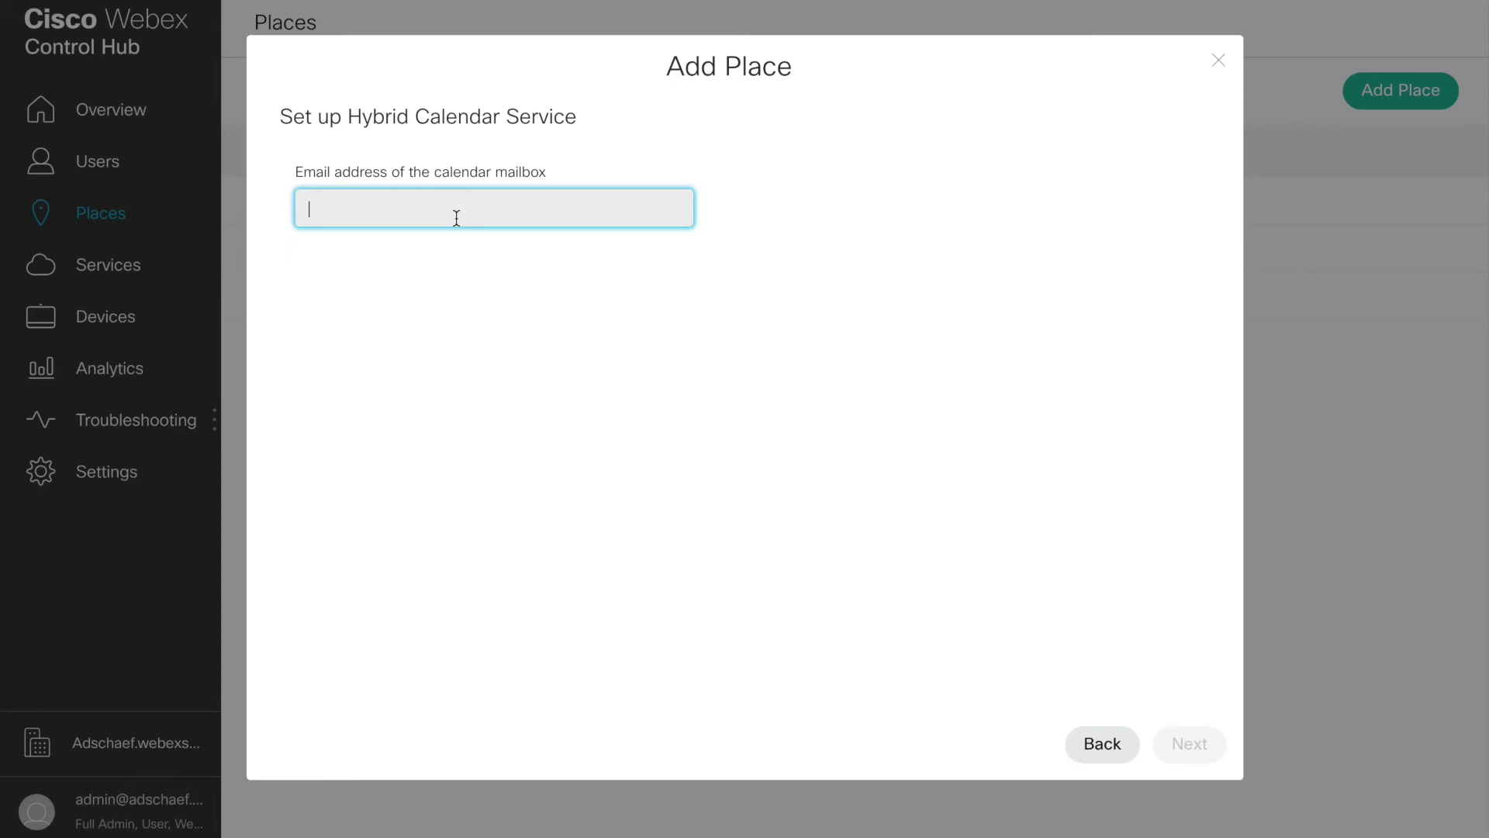
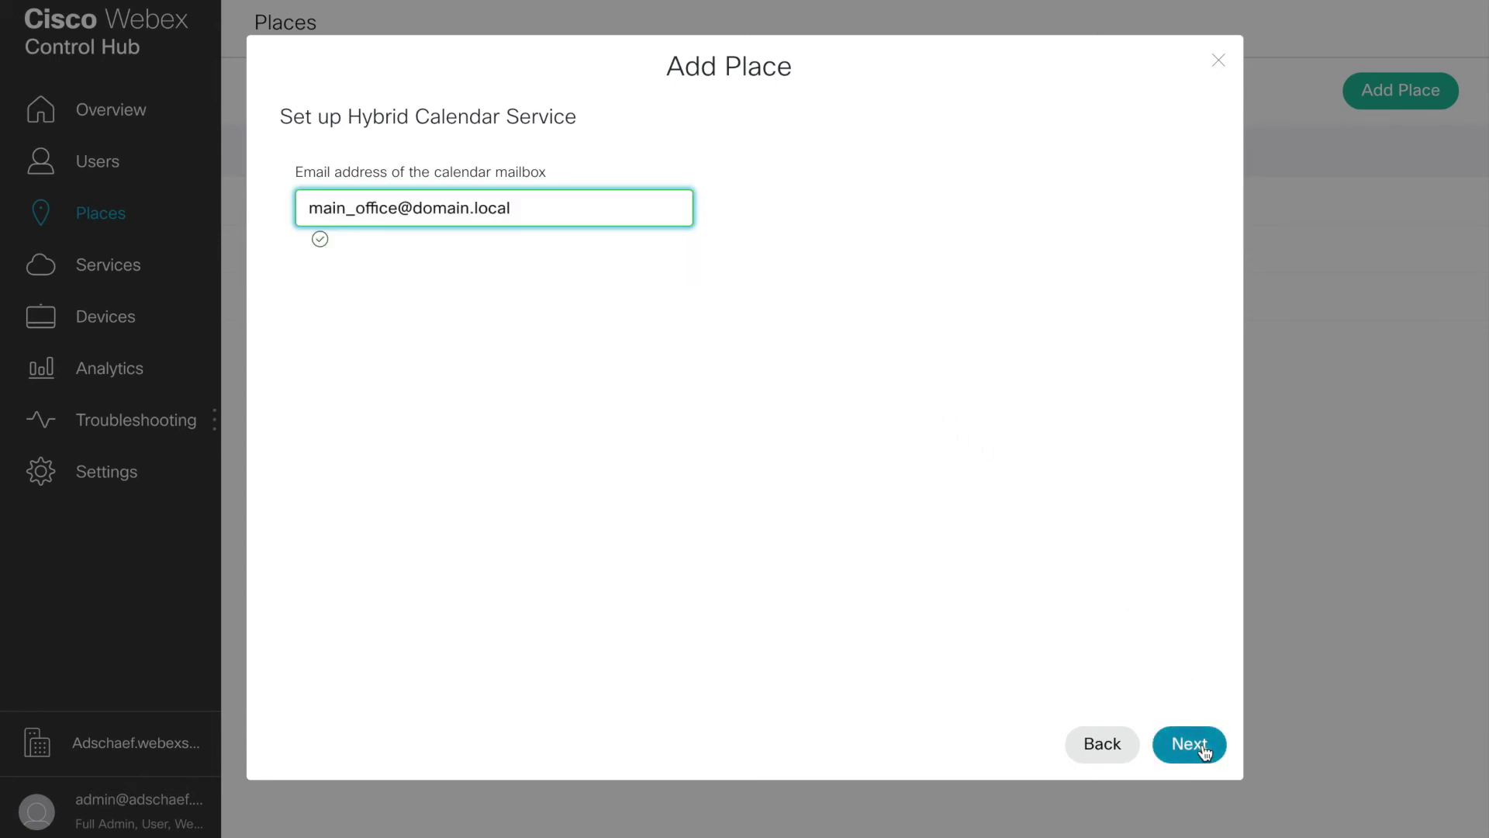
left_click(1189, 744)
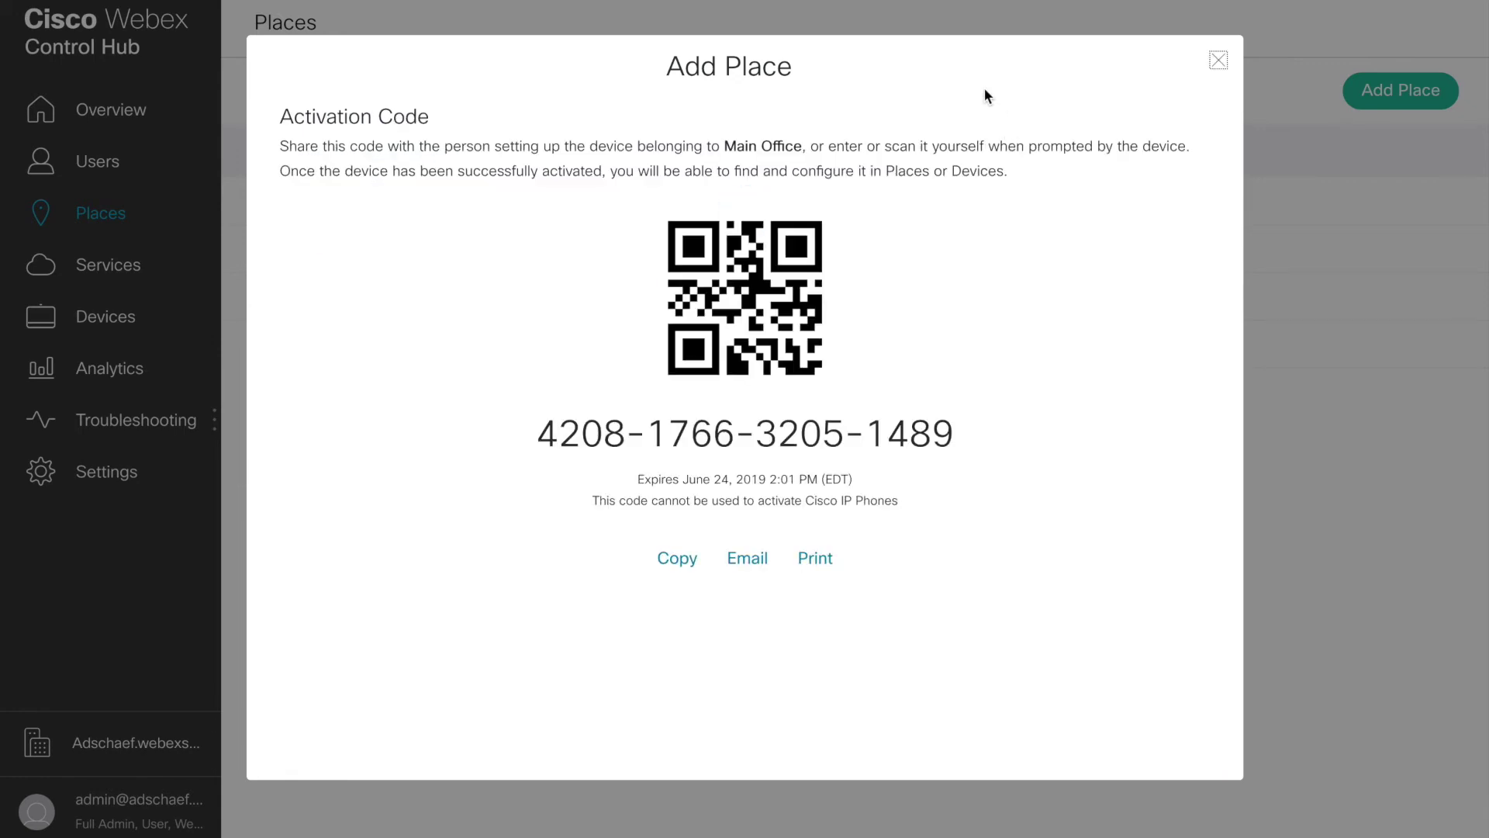
Step: Select the Main Office activation code, then close the Add Place wizard
left_click_drag(543, 432, 956, 438)
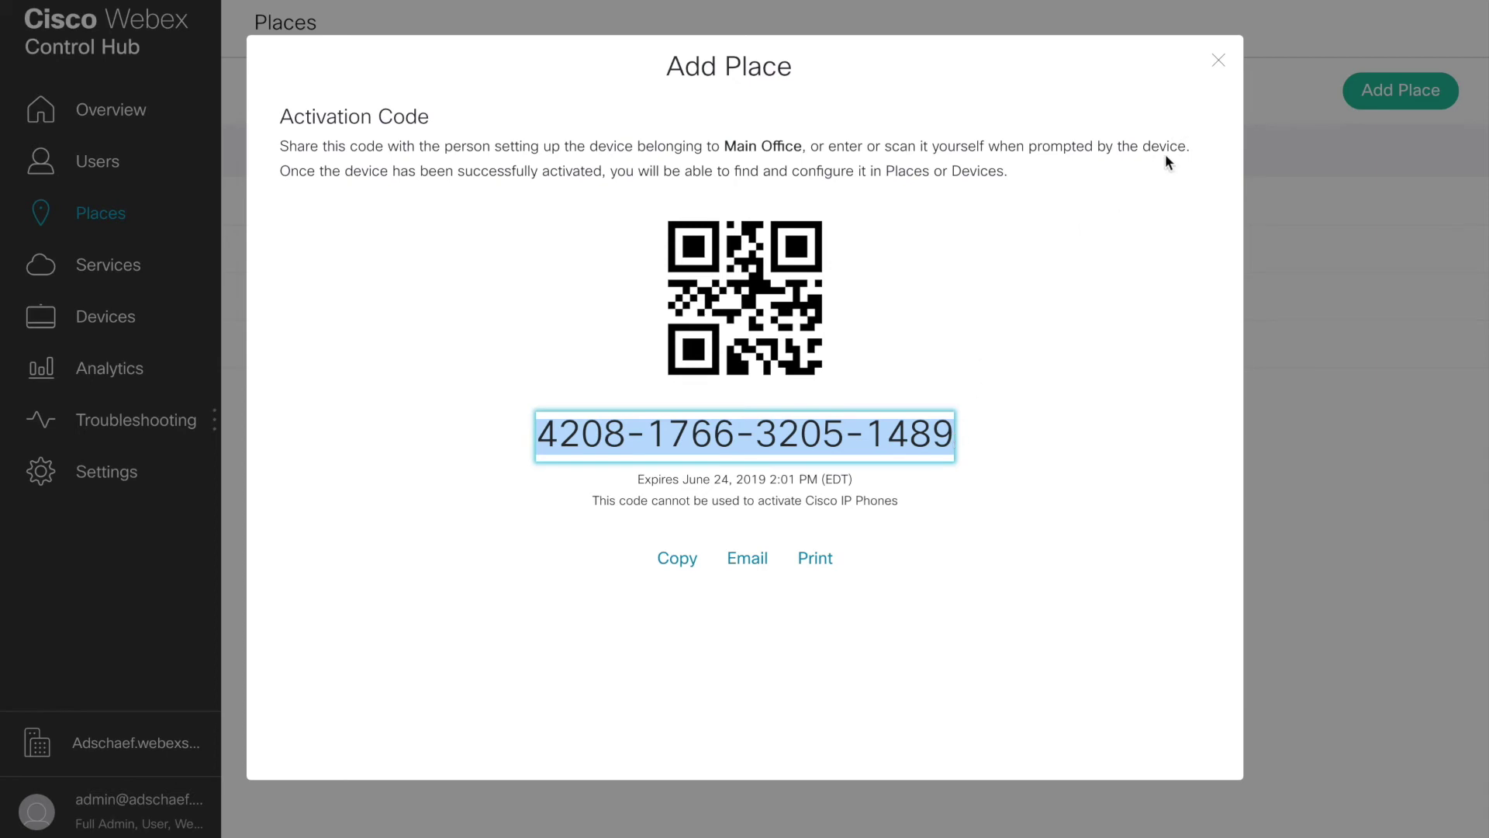
left_click(1218, 61)
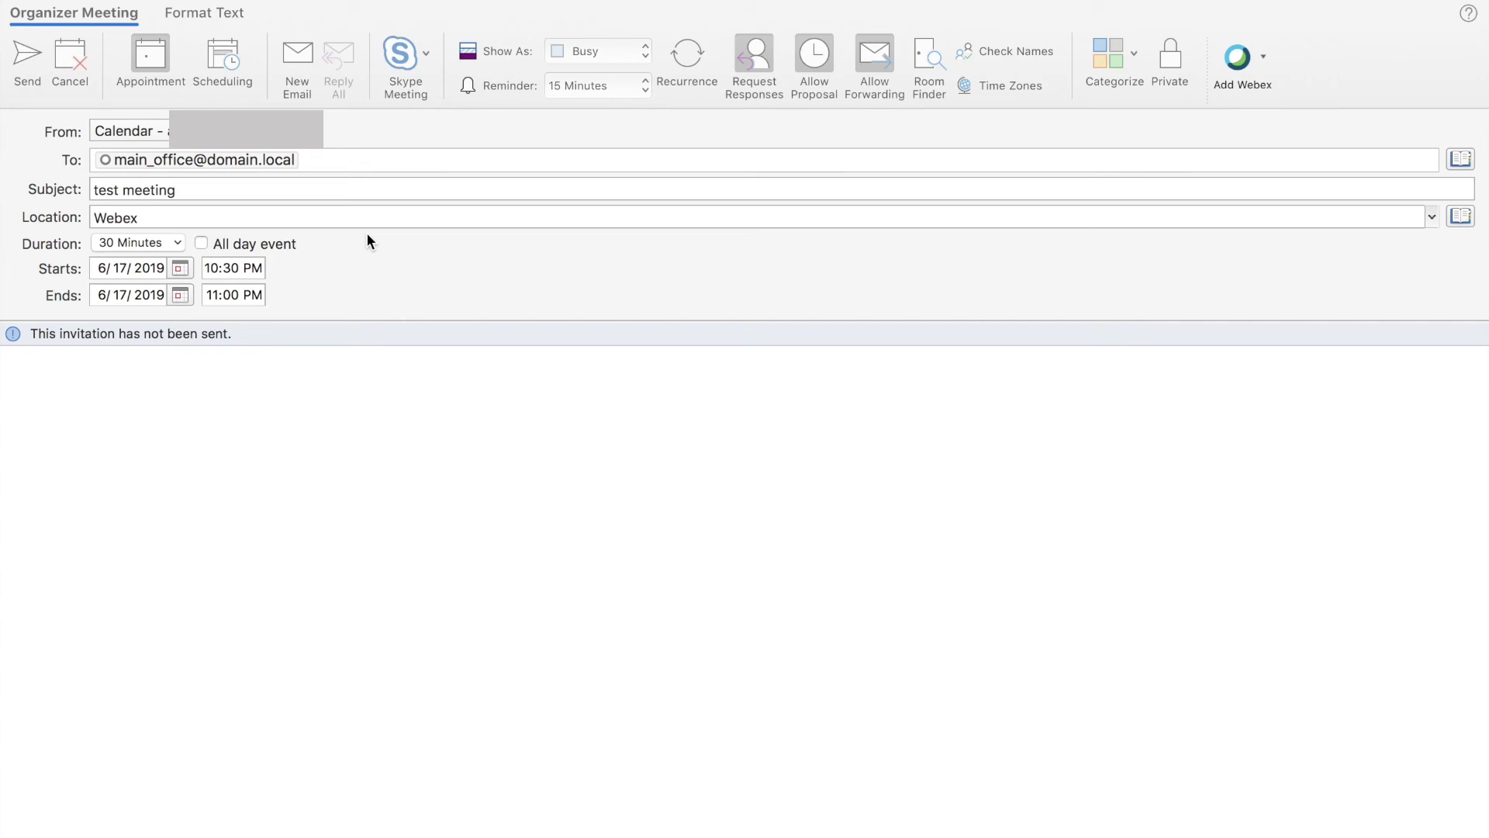
left_click(322, 160)
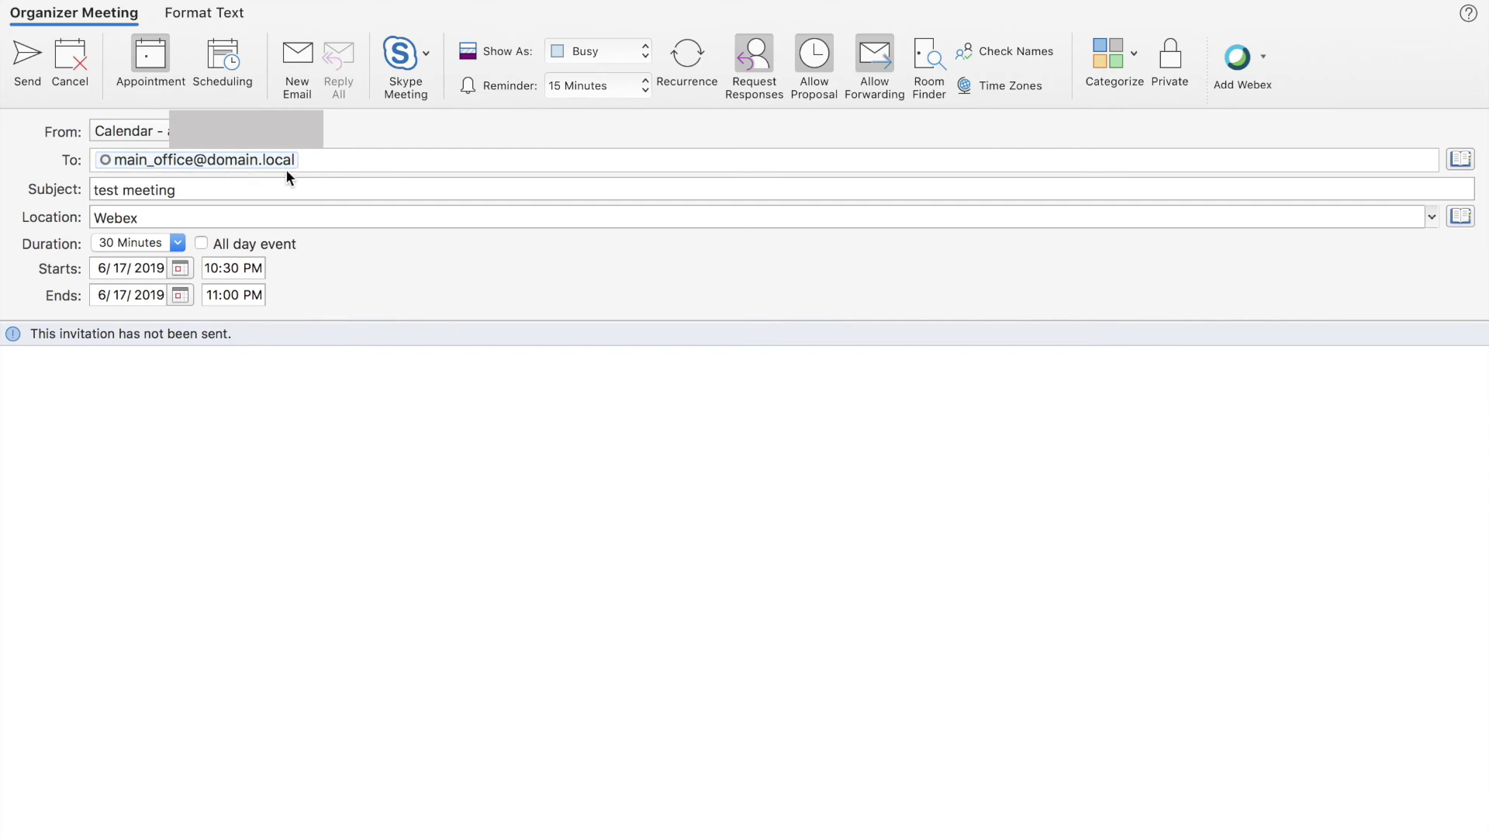
left_click(316, 162)
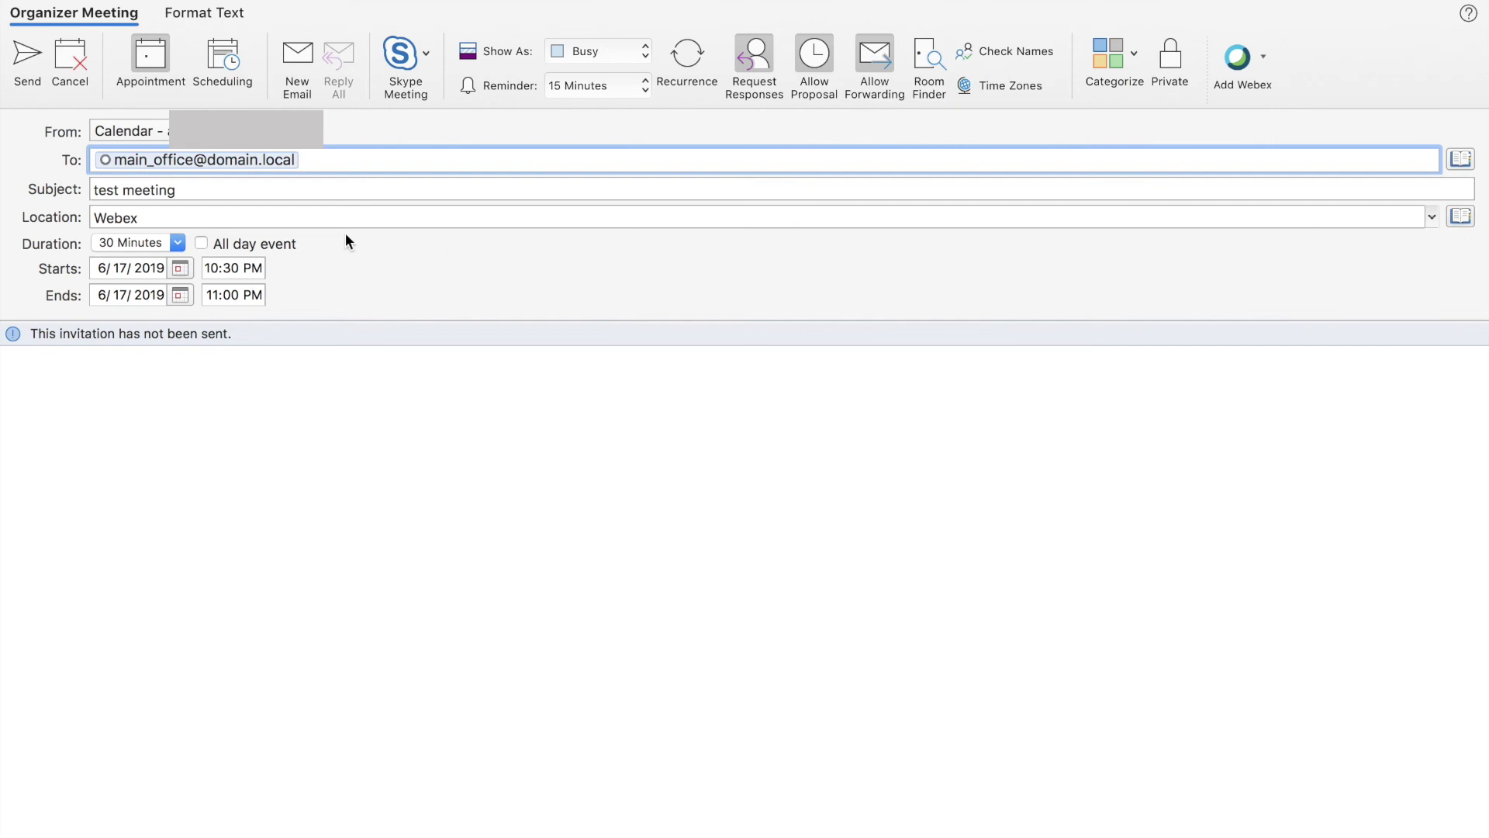
left_click(324, 220)
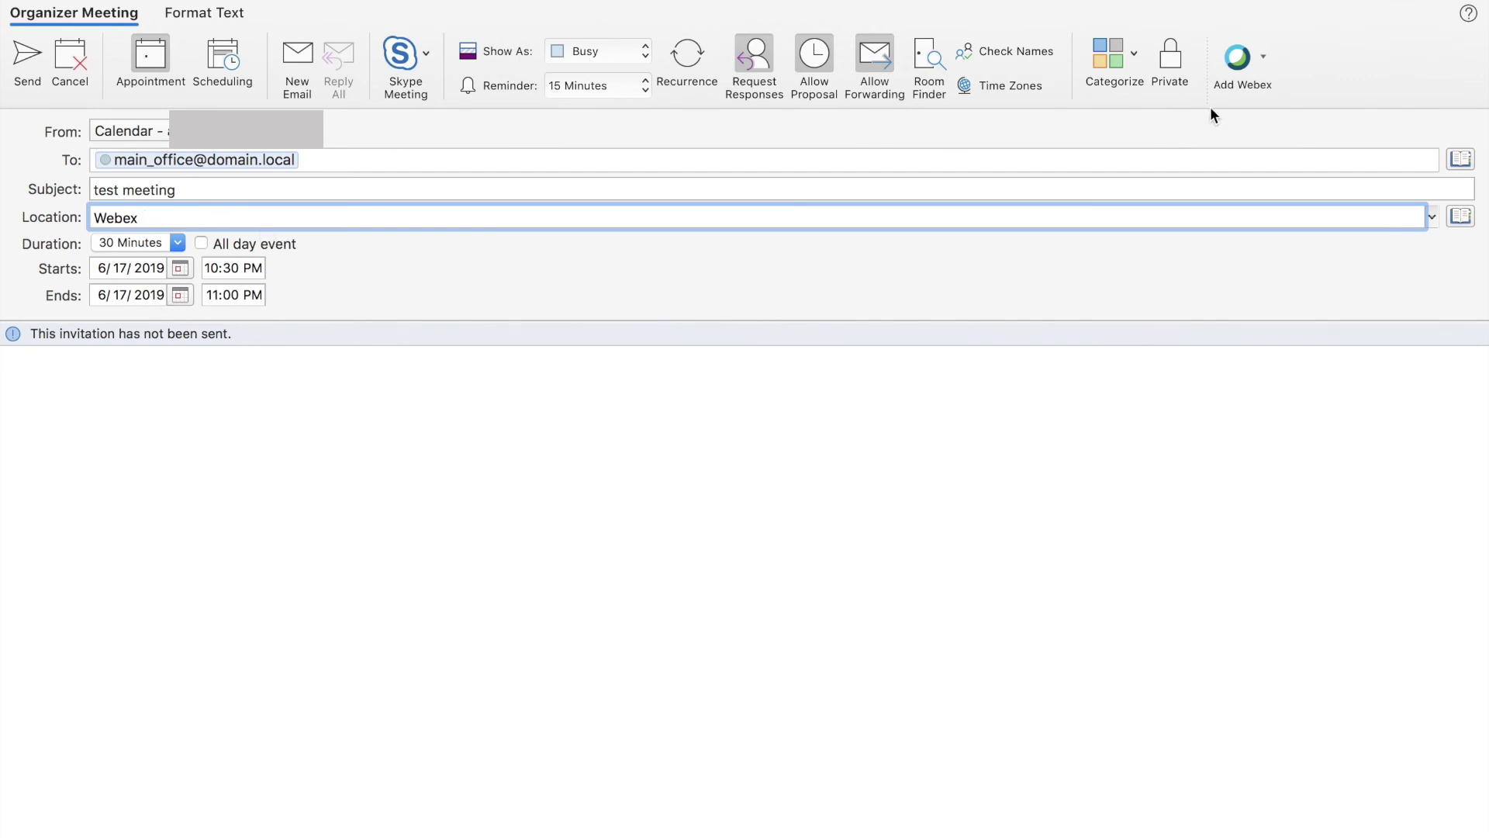
left_click(1264, 58)
Step: Add a Webex meeting to the 'test meeting' invitation via the Add Webex dropdown
left_click(1265, 56)
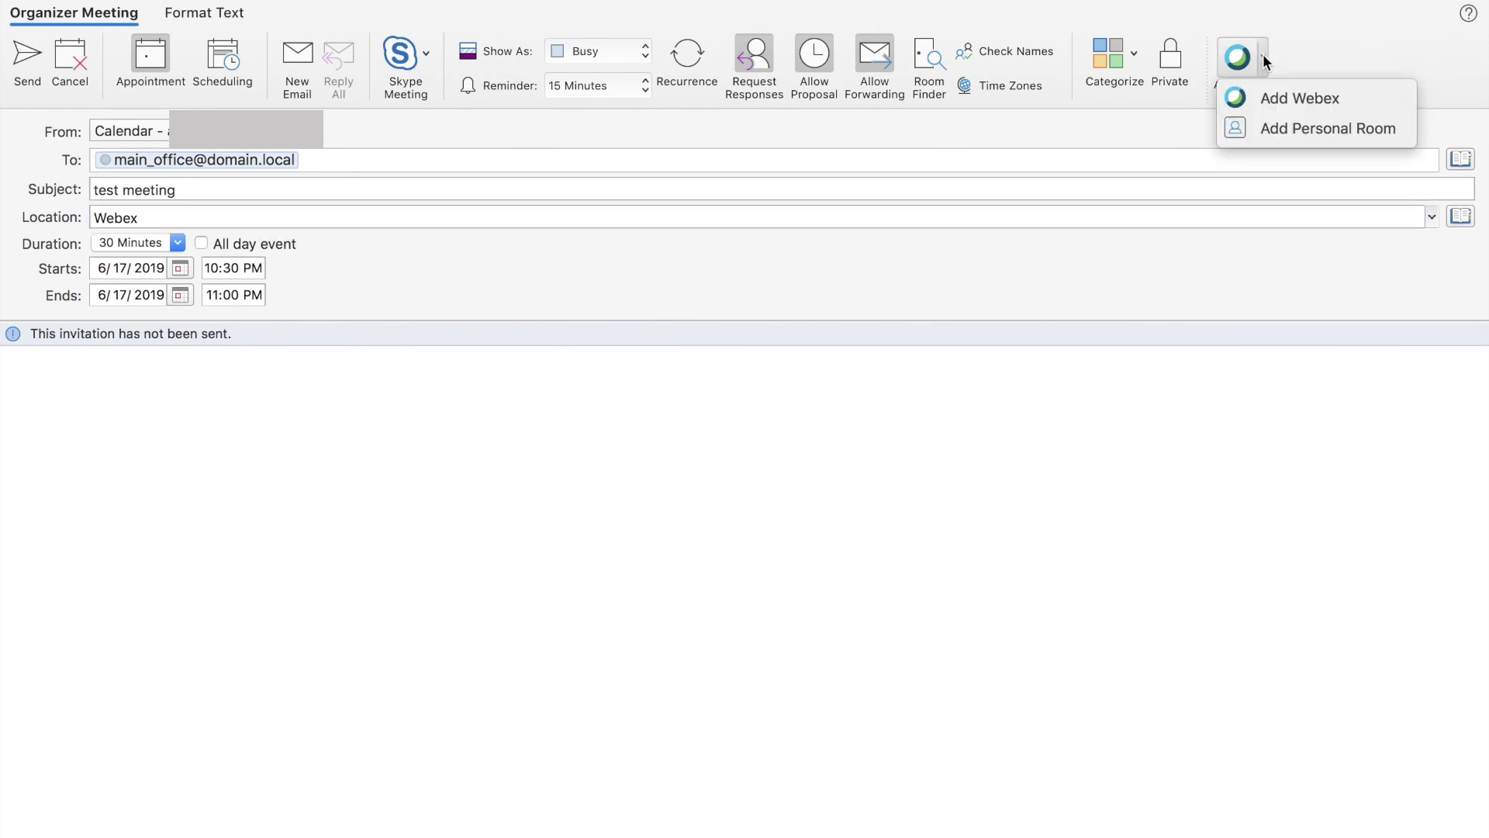
left_click(1287, 99)
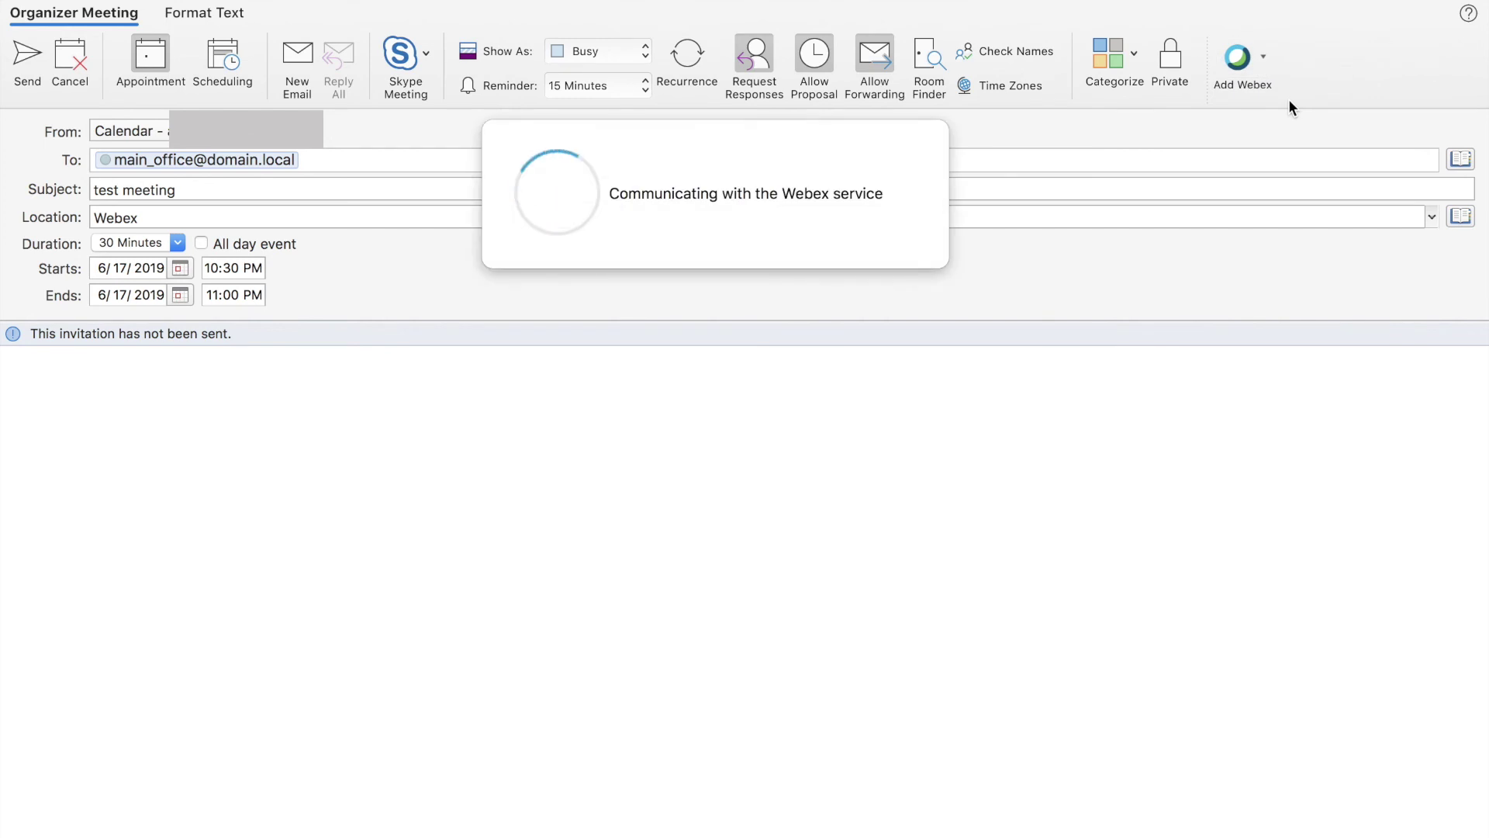